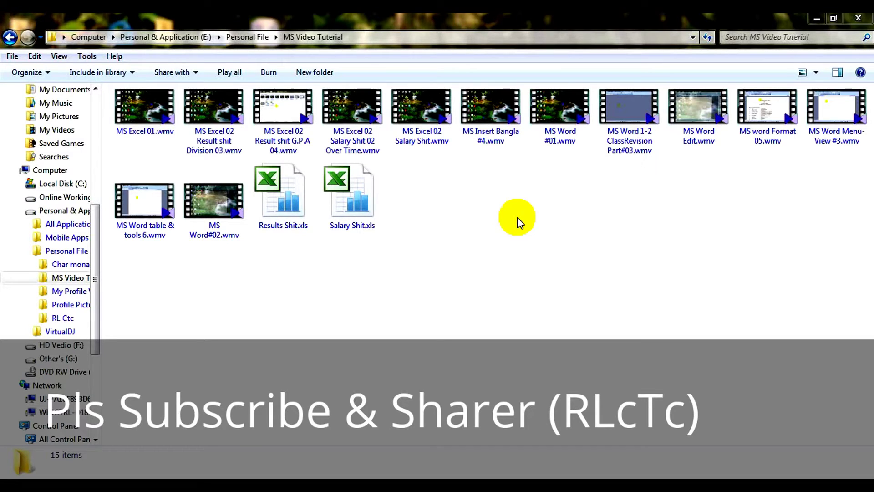
- Bring the MS Video Tutorial folder window into focus
{"action": "left_click", "coordinate": [475, 298]}
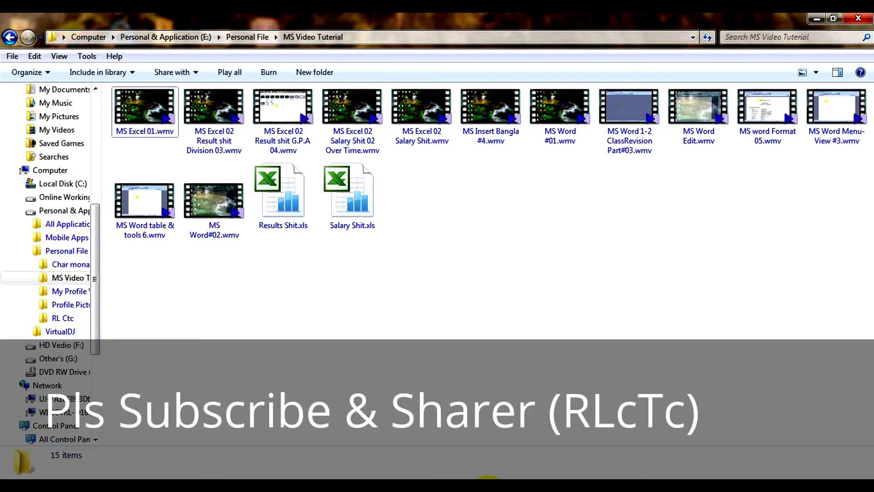
- Launch Microsoft Office PowerPoint 2003 from the Start menu's Microsoft Office program folder
{"action": "left_click", "coordinate": [14, 485]}
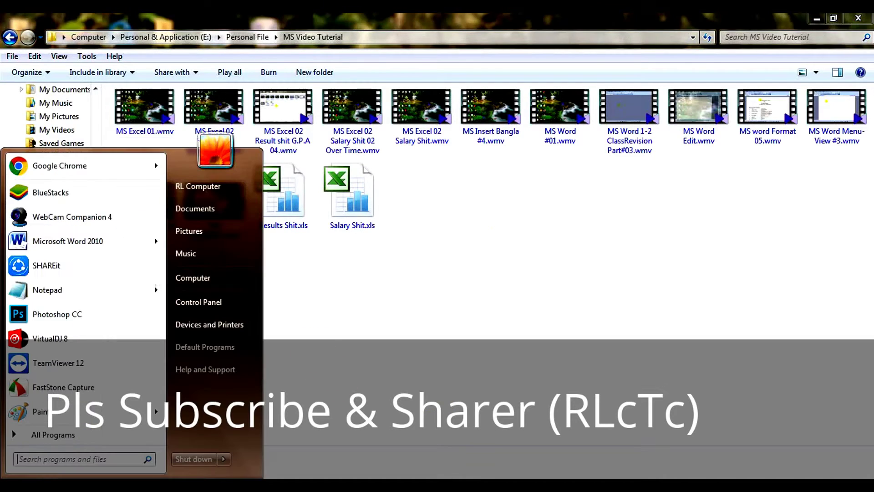
{"action": "left_click", "coordinate": [62, 440]}
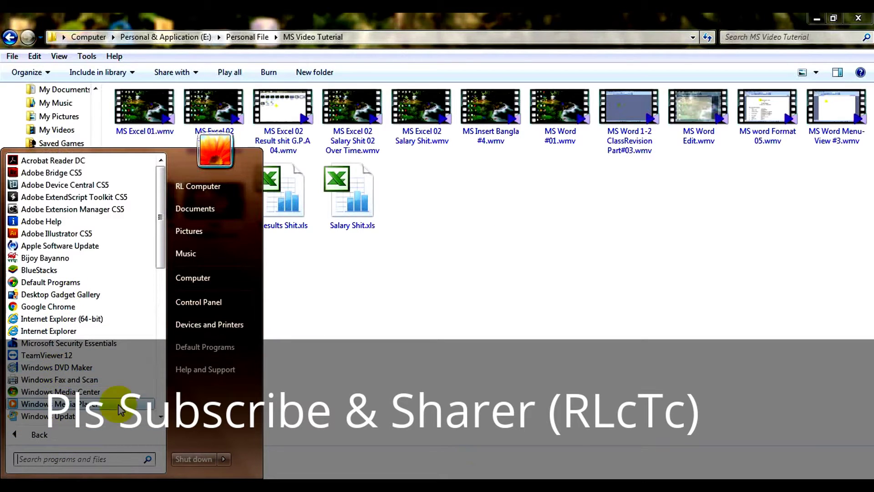
{"action": "left_click", "coordinate": [159, 416]}
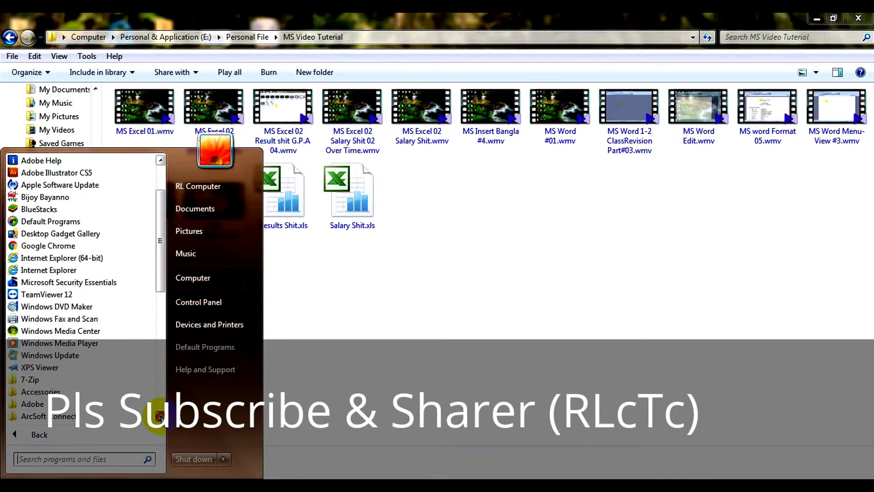
{"action": "left_click", "coordinate": [159, 416]}
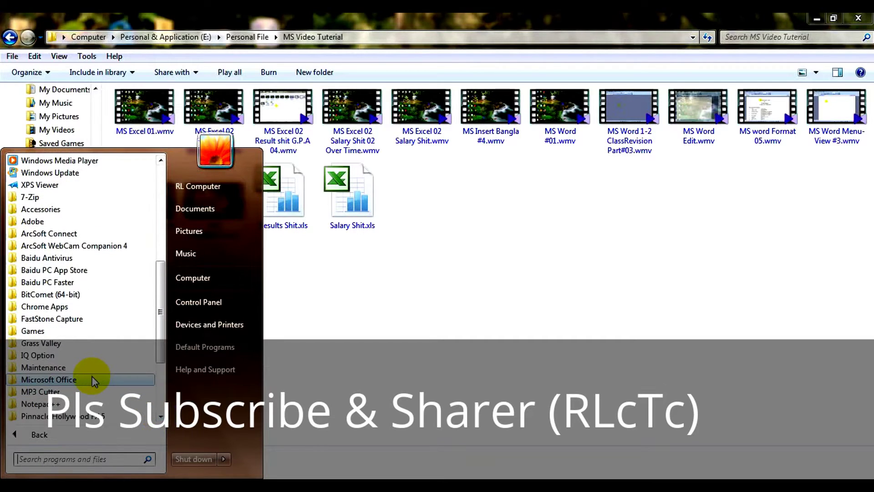
{"action": "left_click", "coordinate": [93, 380]}
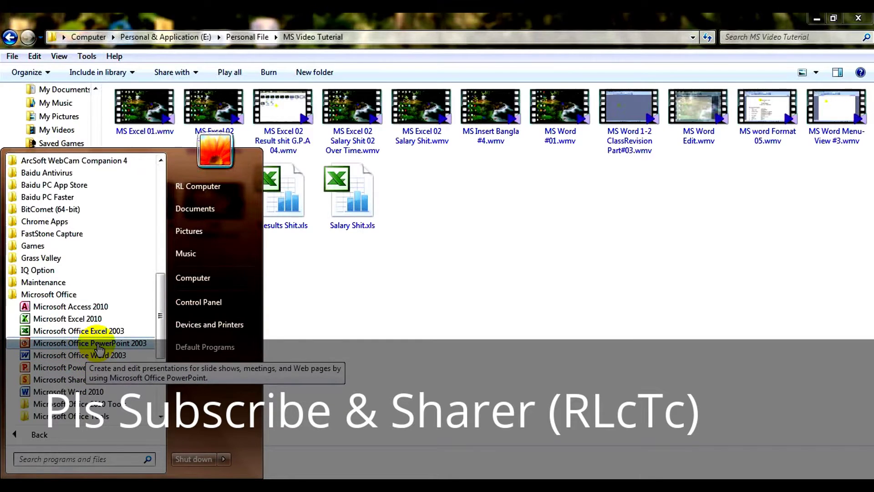
{"action": "left_click", "coordinate": [98, 346]}
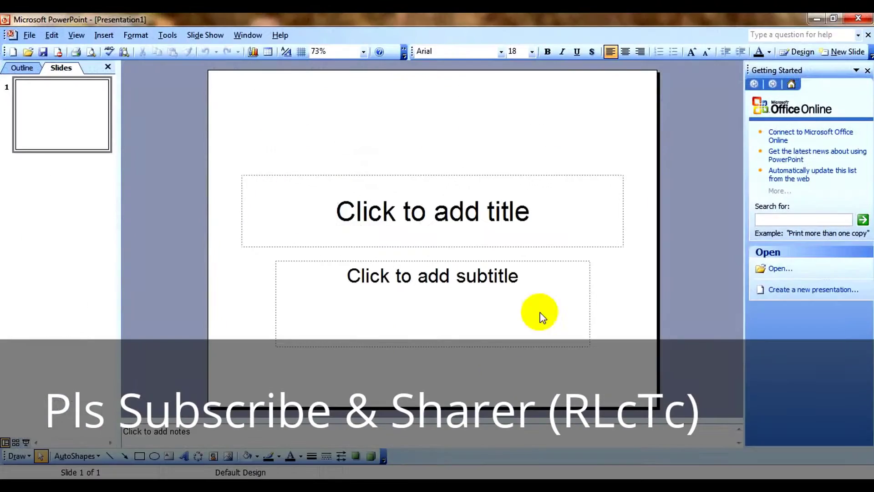
- Close the Getting Started pane and click into the title slide's title placeholder
{"action": "left_click", "coordinate": [868, 70]}
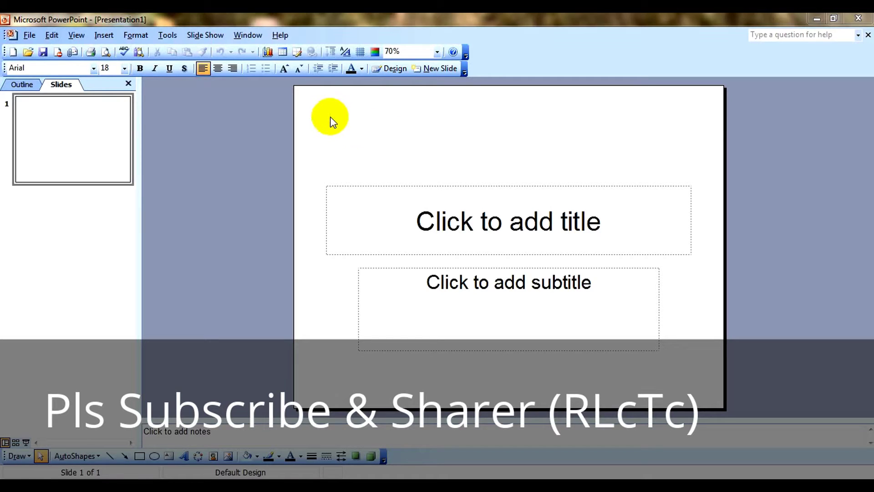
{"action": "left_click", "coordinate": [474, 211]}
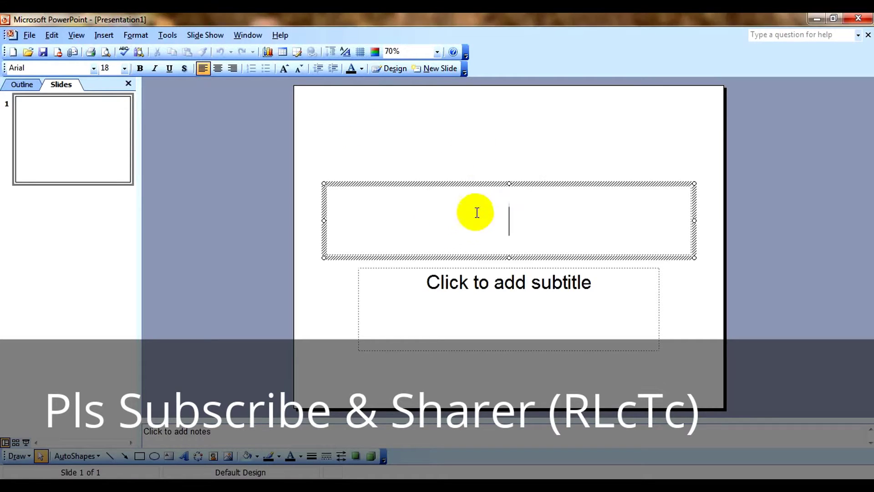
{"action": "left_click", "coordinate": [465, 145]}
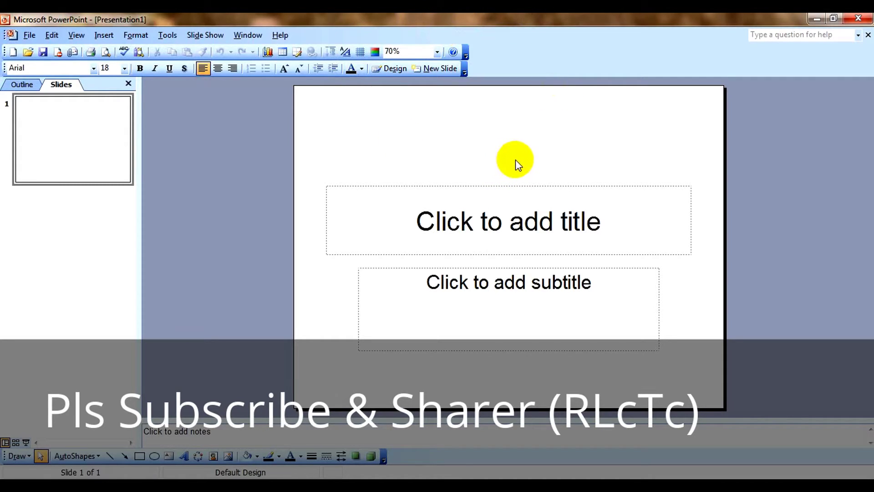
- Title slide 1 'RI Computer'
{"action": "left_click", "coordinate": [500, 209]}
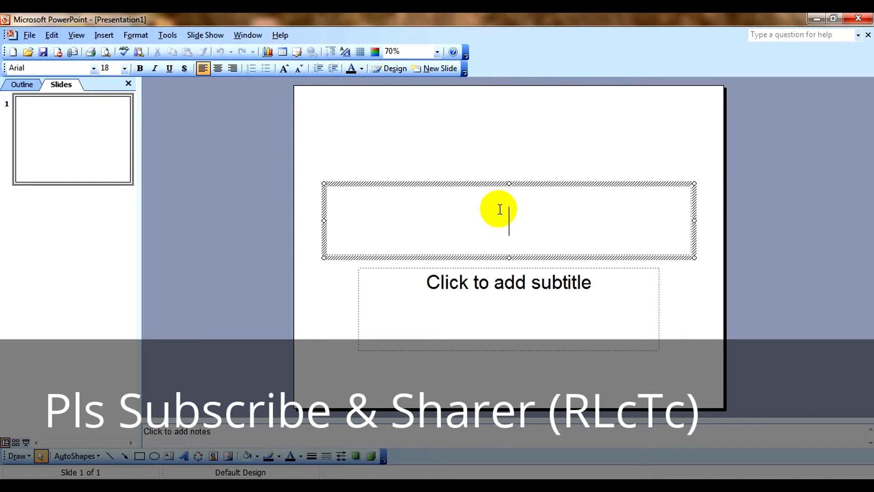
{"action": "type", "text": "RI "}
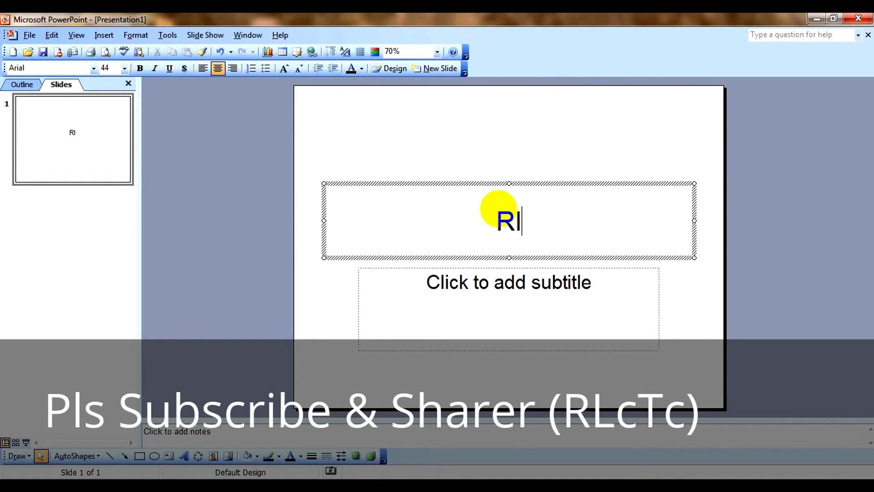
{"action": "type", "text": "V"}
{"action": "key", "text": "BackSpace"}
{"action": "type", "text": "C"}
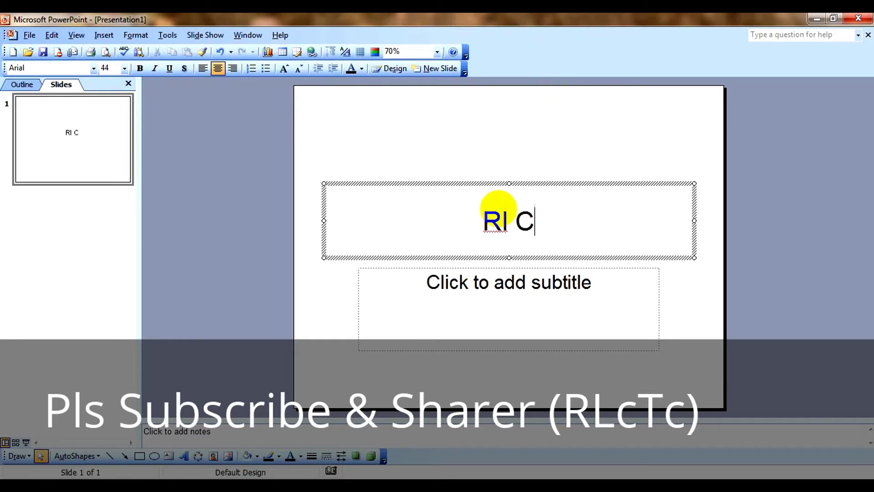
{"action": "type", "text": "omputr"}
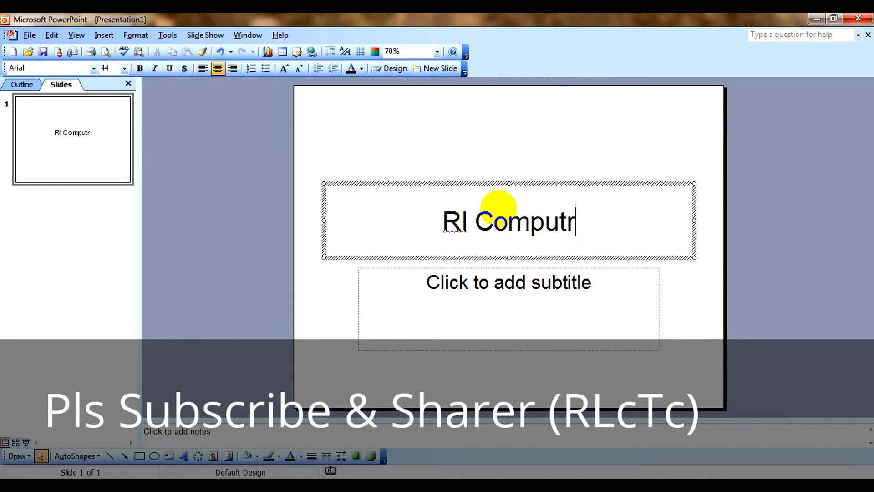
{"action": "key", "text": "BackSpace"}
{"action": "type", "text": "er"}
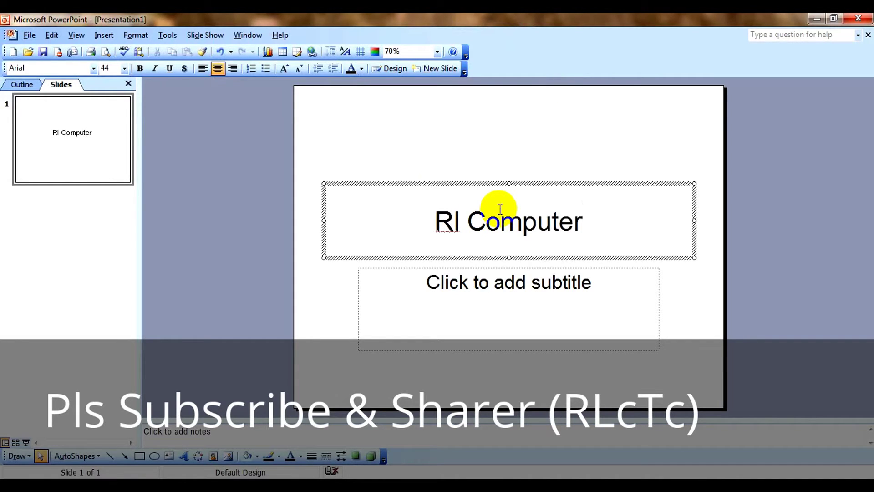
{"action": "left_click", "coordinate": [626, 148]}
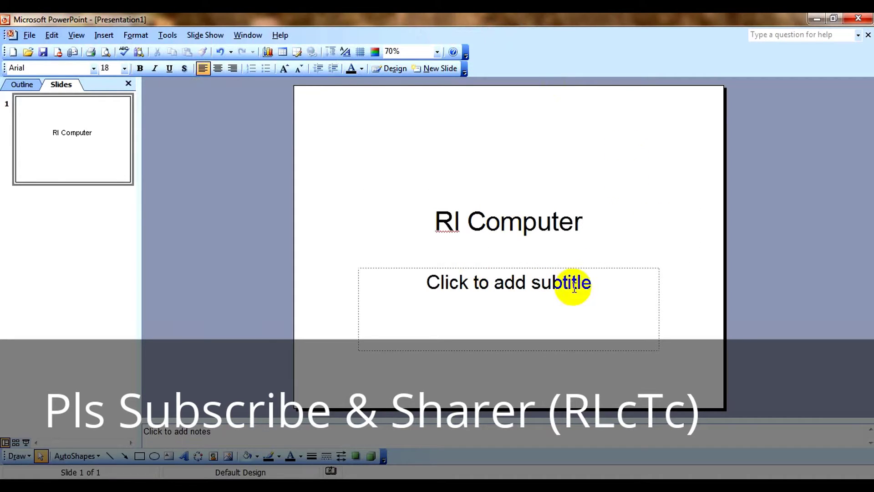
{"action": "left_click", "coordinate": [617, 196]}
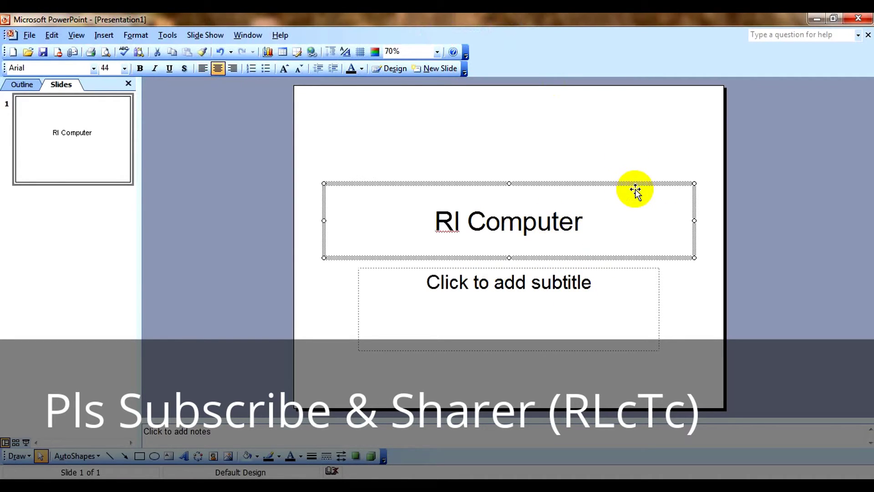
{"action": "left_click", "coordinate": [624, 148]}
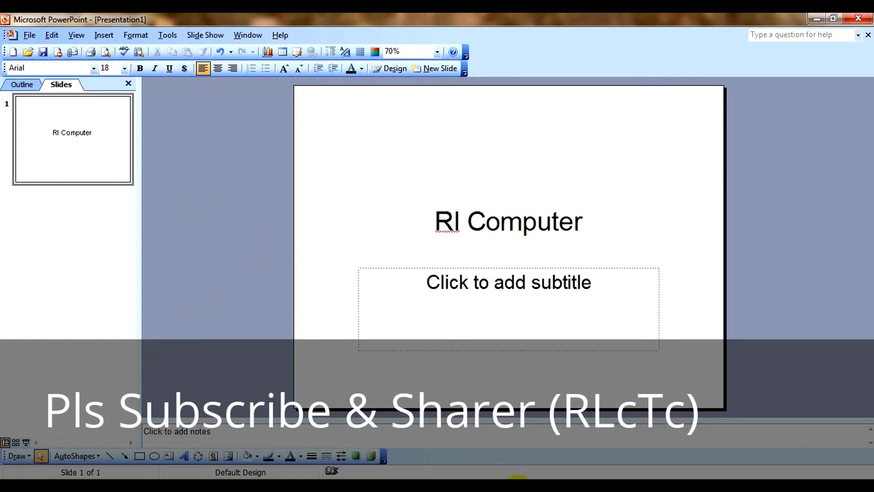
- Insert a second slide with Ctrl+Enter
{"action": "left_click", "coordinate": [517, 488]}
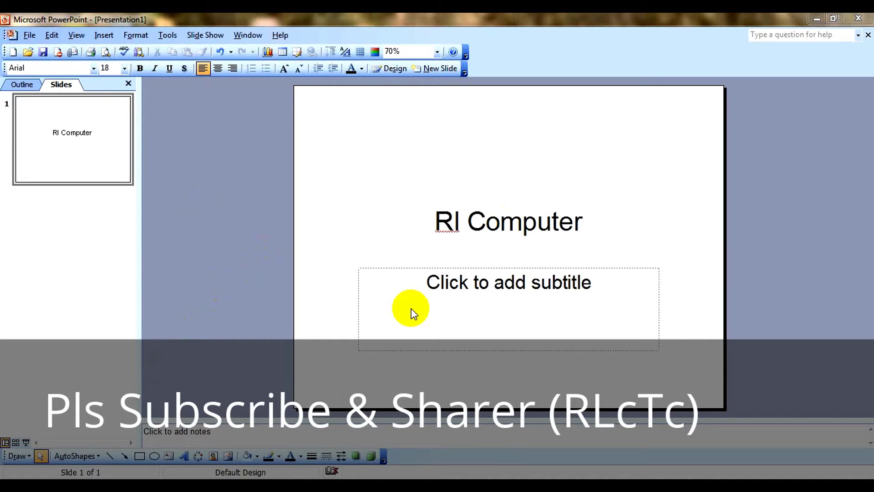
{"action": "left_click", "coordinate": [489, 178]}
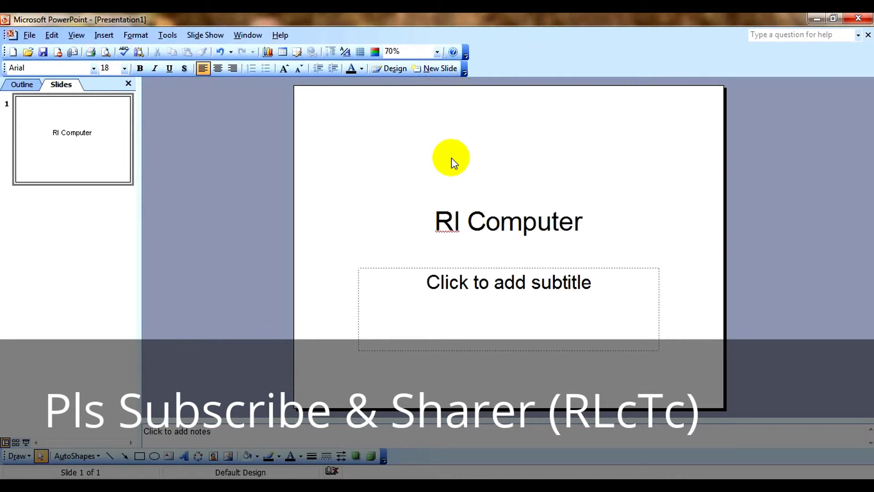
{"action": "key", "text": "ctrl+Return"}
{"action": "key", "text": "ctrl+Return"}
{"action": "key", "text": "ctrl+Return"}
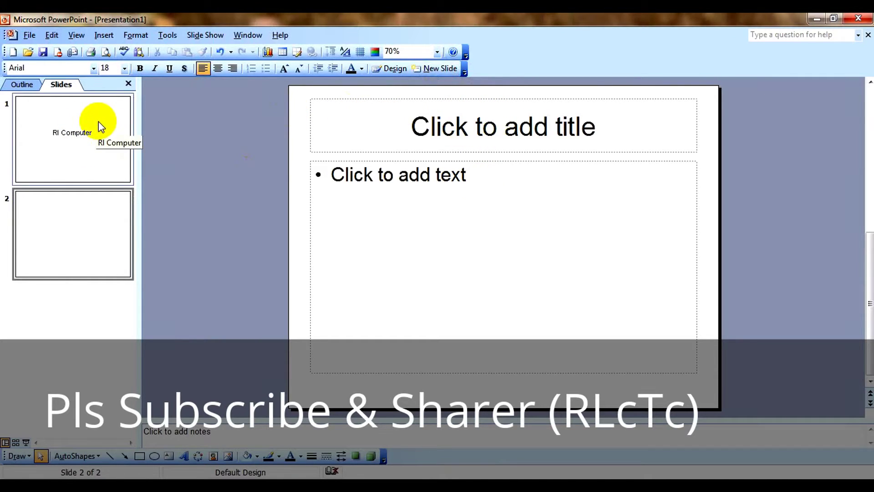
- Title slide 2 'Service'
{"action": "left_click", "coordinate": [487, 127]}
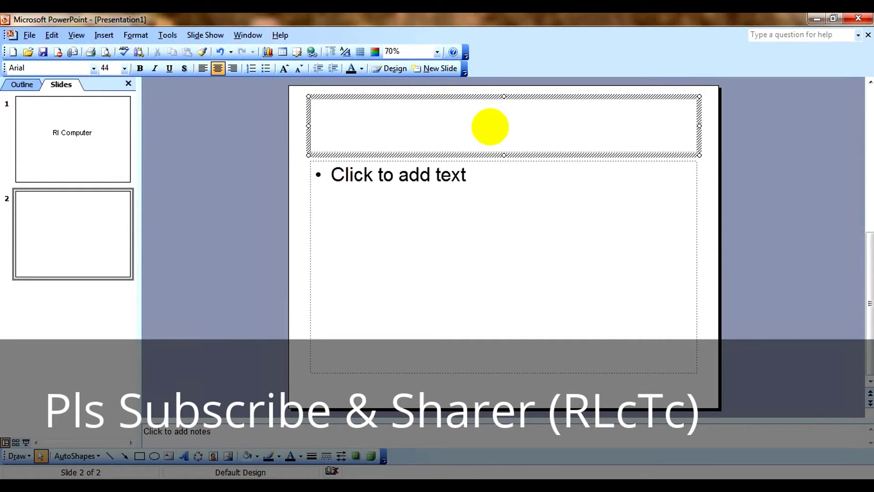
{"action": "type", "text": "Servic"}
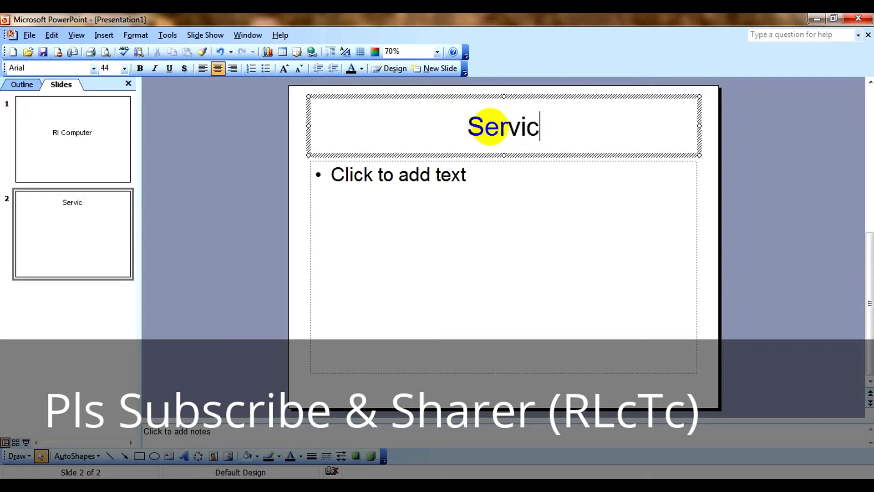
{"action": "type", "text": "e"}
{"action": "left_click", "coordinate": [507, 189]}
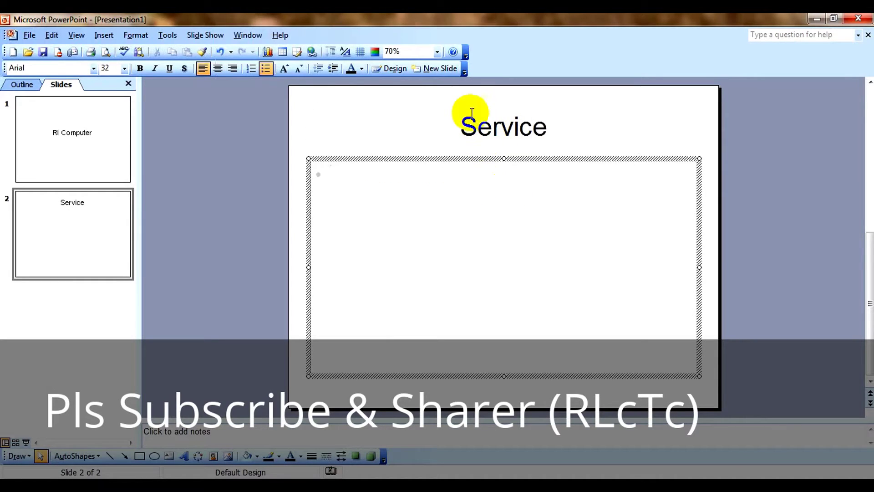
{"action": "key", "text": "Escape"}
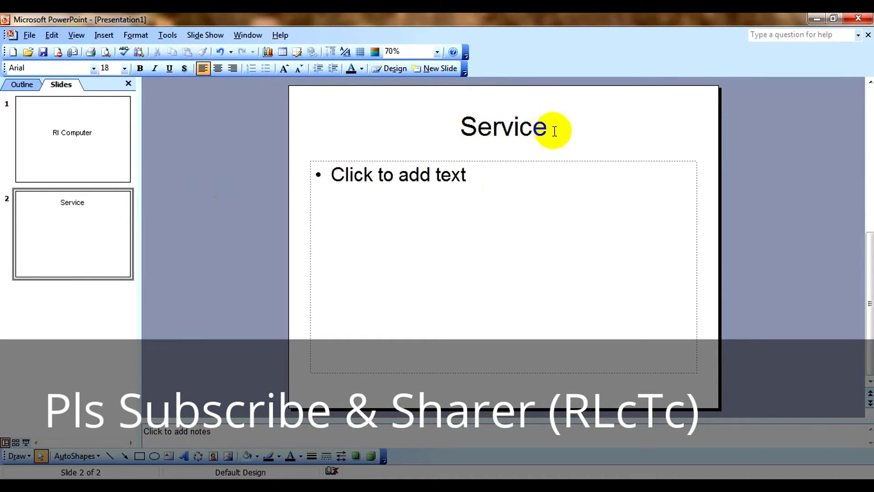
{"action": "left_click_drag", "start_coordinate": [548, 129], "coordinate": [437, 208]}
- Add three bullets to slide 2: Sales, Service and Training
{"action": "left_click", "coordinate": [495, 184]}
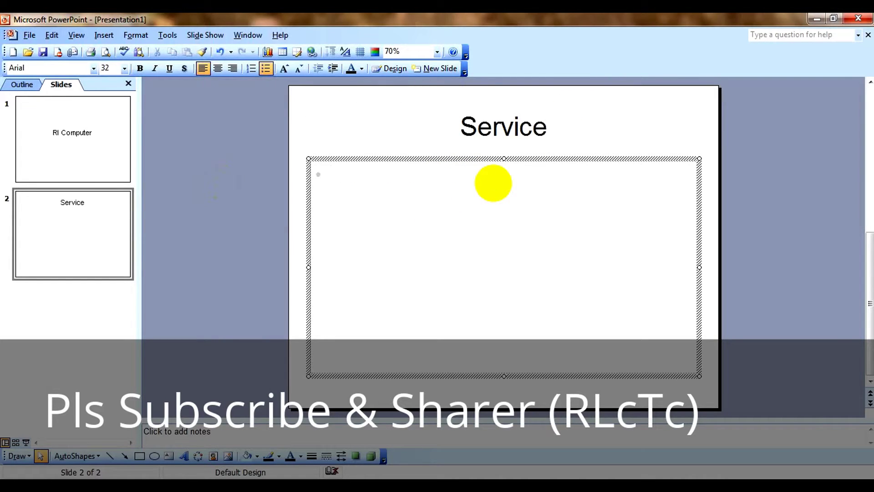
{"action": "type", "text": "T"}
{"action": "type", "text": "Sa"}
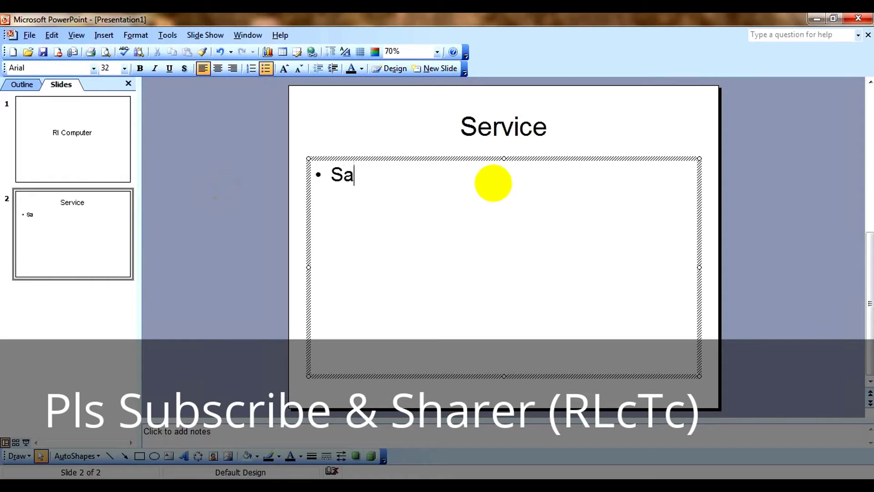
{"action": "type", "text": "les"}
{"action": "key", "text": "Return"}
{"action": "type", "text": "Ser"}
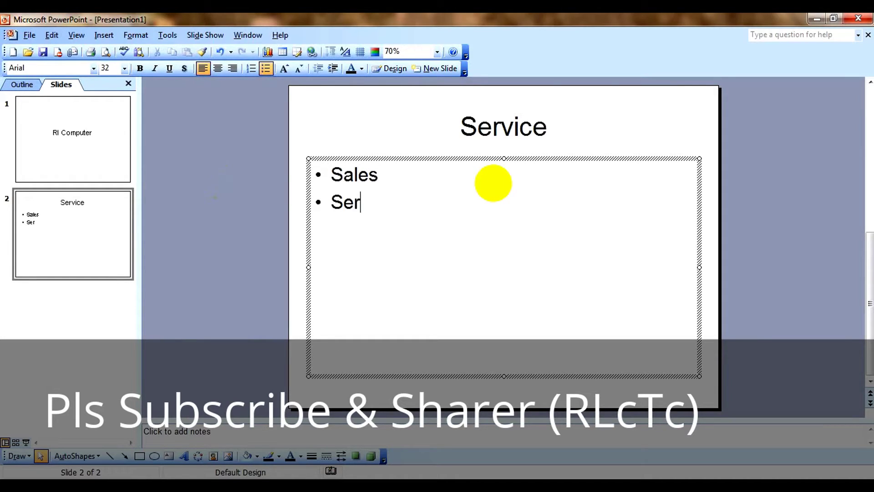
{"action": "type", "text": "vice"}
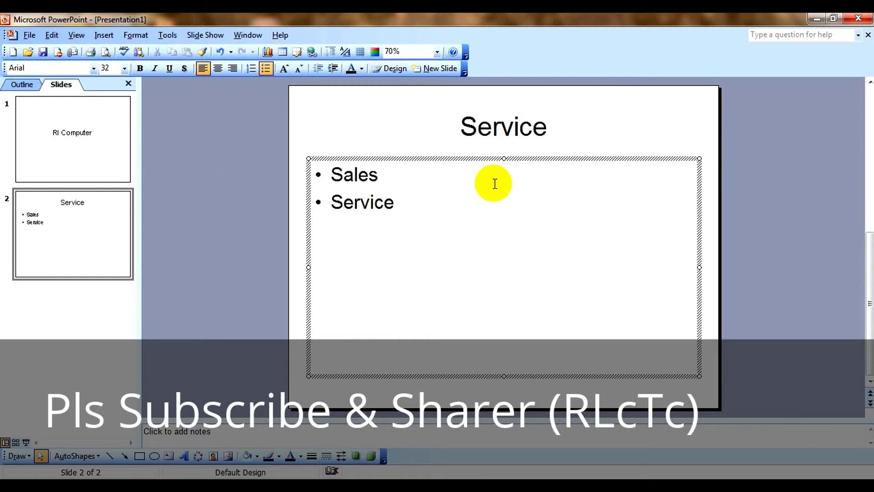
{"action": "key", "text": "Return"}
{"action": "type", "text": "T"}
{"action": "type", "text": "raining"}
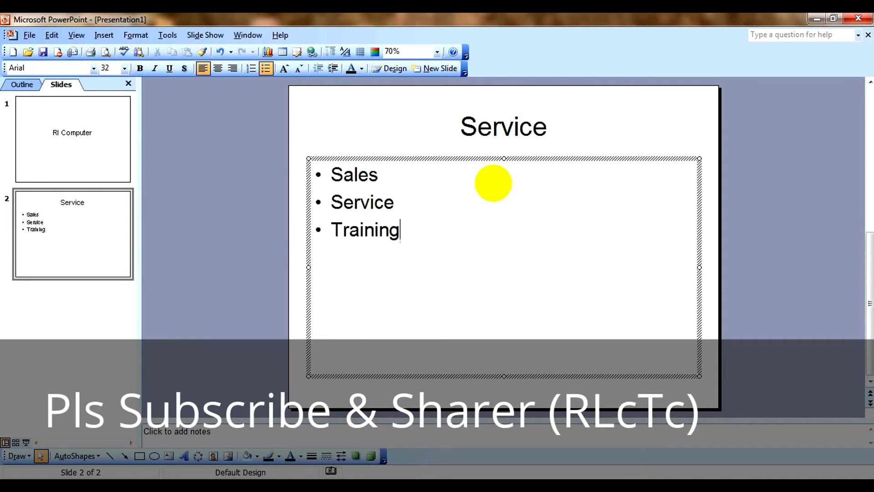
{"action": "left_click", "coordinate": [404, 140]}
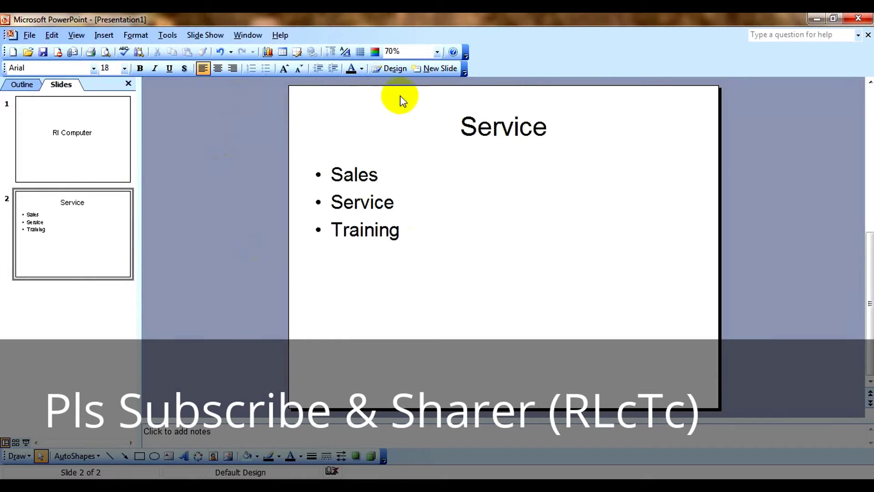
- Add a third slide titled 'Sales'
{"action": "left_click", "coordinate": [439, 69]}
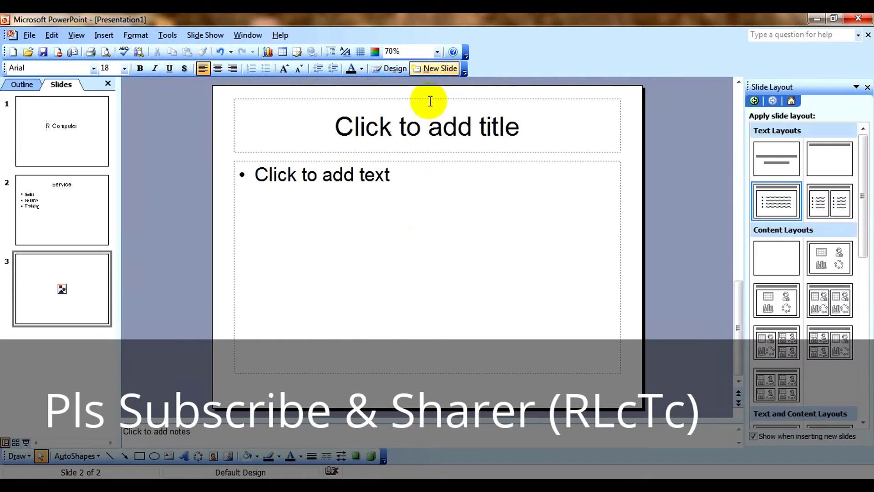
{"action": "left_click", "coordinate": [88, 283]}
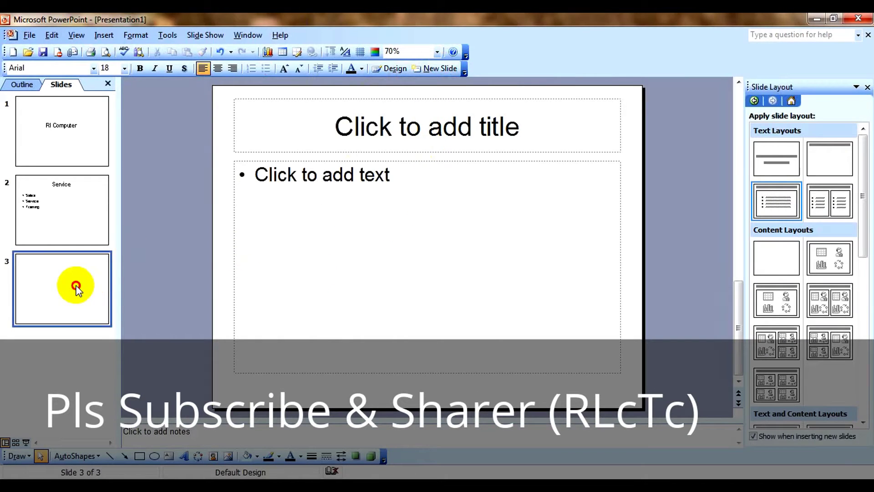
{"action": "left_click", "coordinate": [52, 211]}
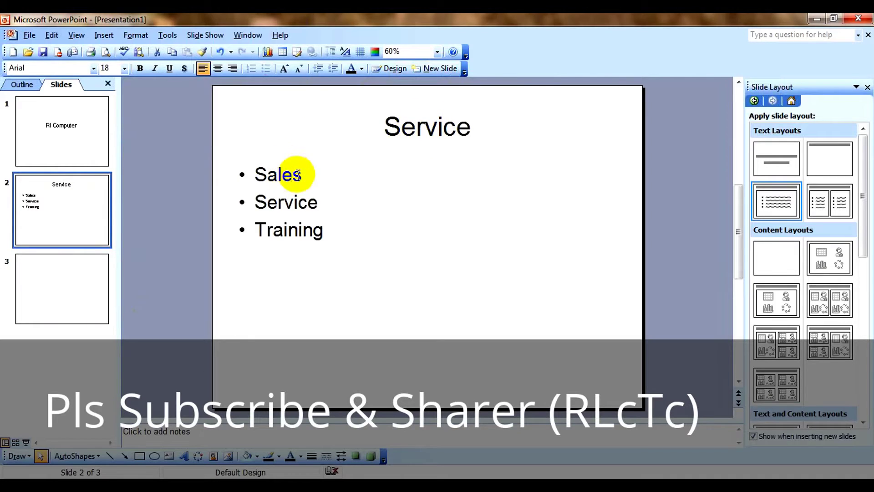
{"action": "left_click", "coordinate": [476, 131]}
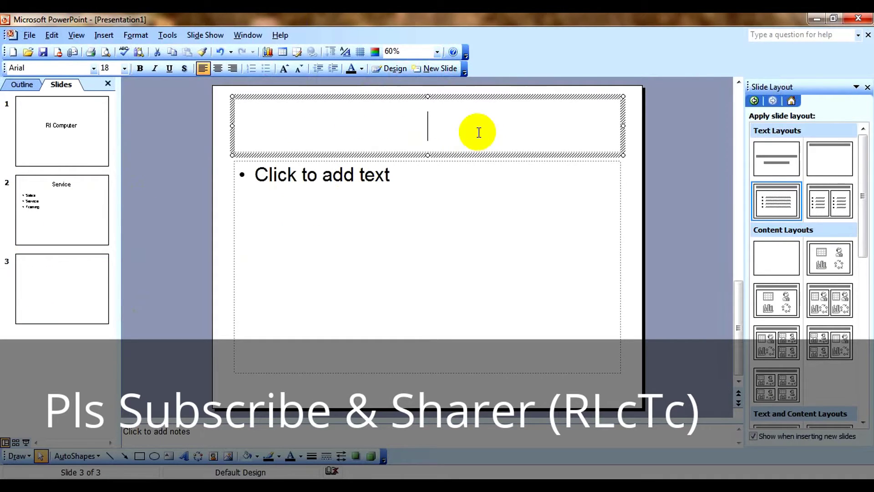
{"action": "type", "text": "Sa"}
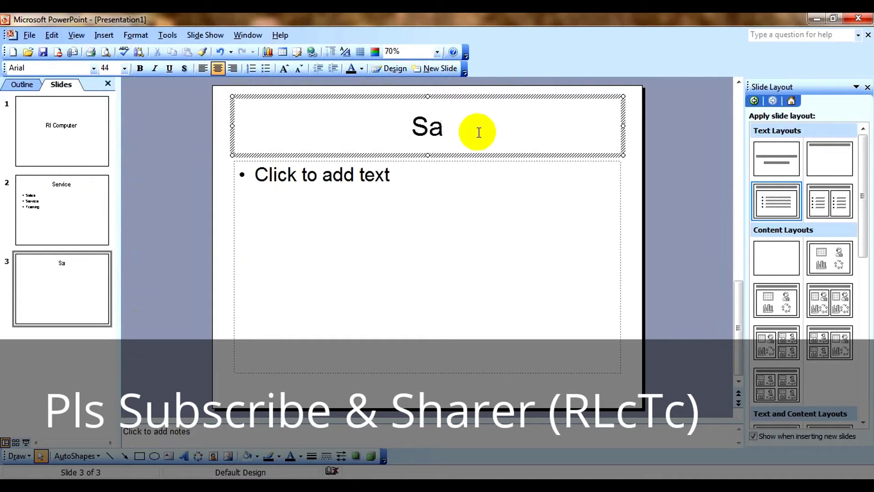
{"action": "type", "text": "les"}
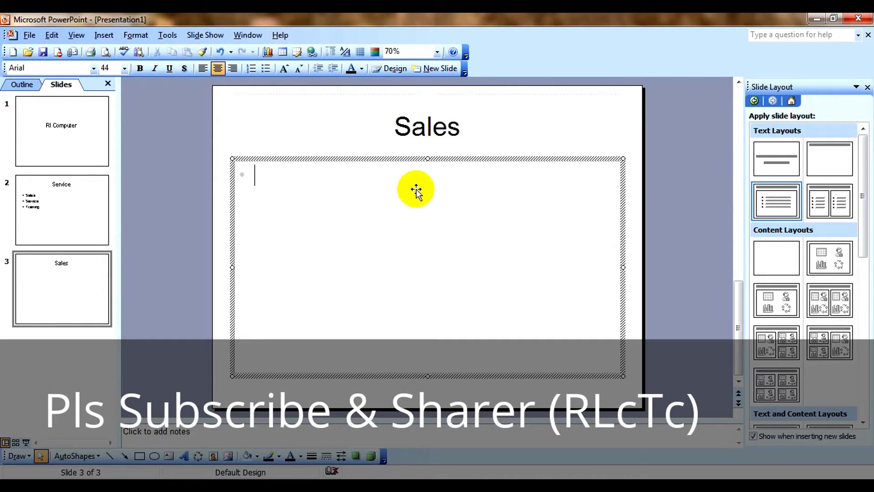
- List 'Laptop' and 'Desktop Computer etc' as bullets, then insert a blank fourth slide
{"action": "left_click", "coordinate": [413, 190]}
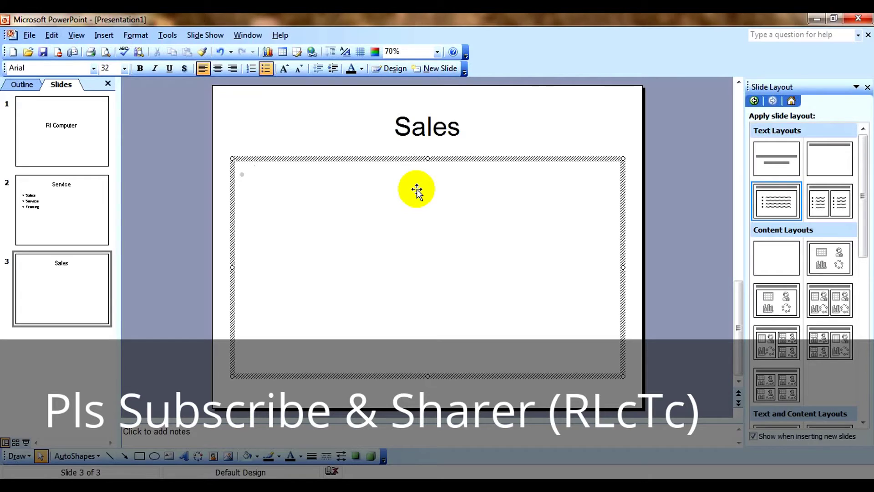
{"action": "type", "text": "M"}
{"action": "key", "text": "BackSpace"}
{"action": "type", "text": "La"}
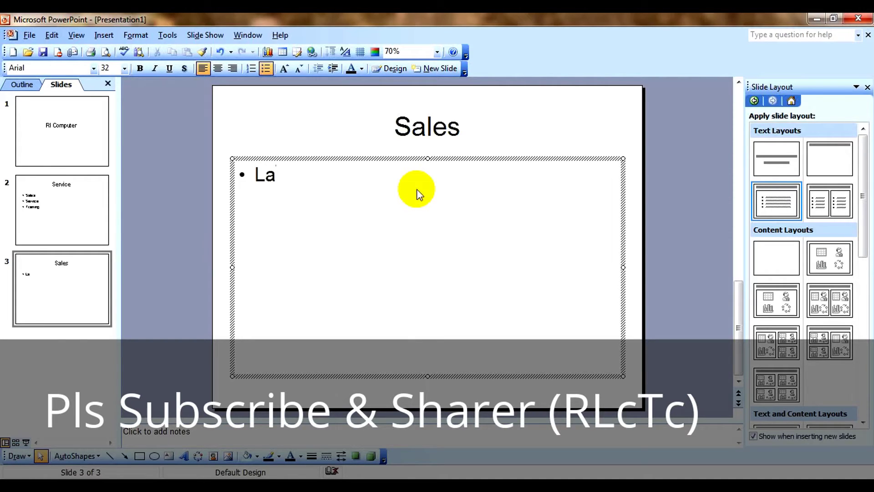
{"action": "type", "text": "ptop"}
{"action": "key", "text": "Return"}
{"action": "type", "text": "M"}
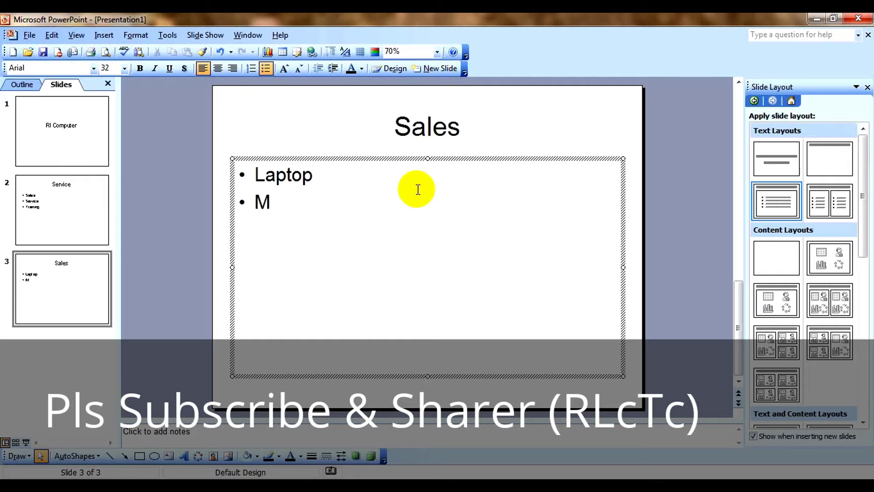
{"action": "key", "text": "BackSpace"}
{"action": "type", "text": "D"}
{"action": "type", "text": "es"}
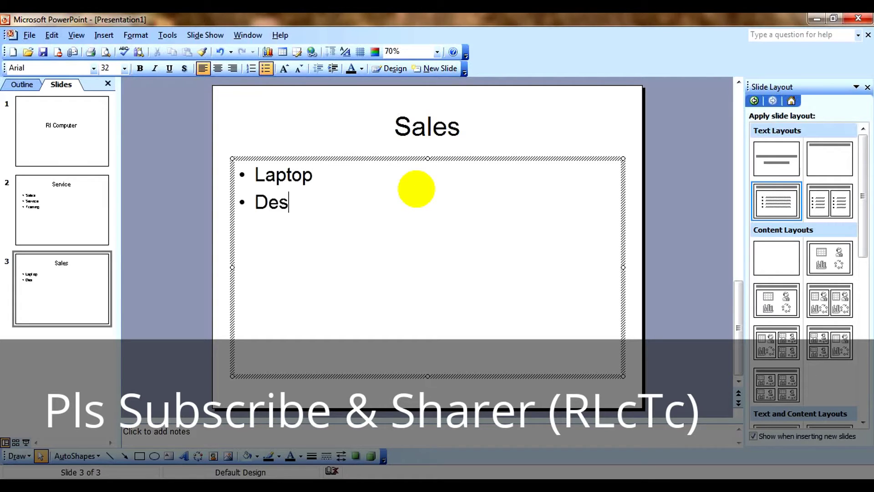
{"action": "type", "text": "kt"}
{"action": "type", "text": "op C"}
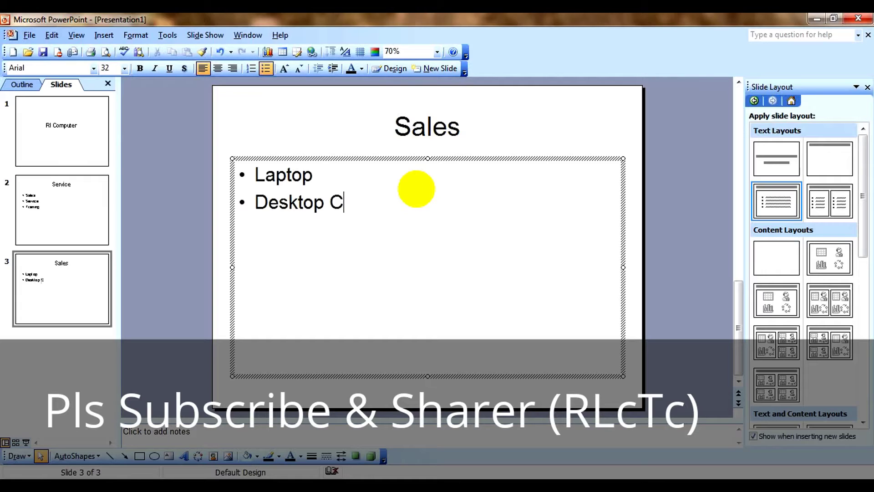
{"action": "type", "text": "ompu"}
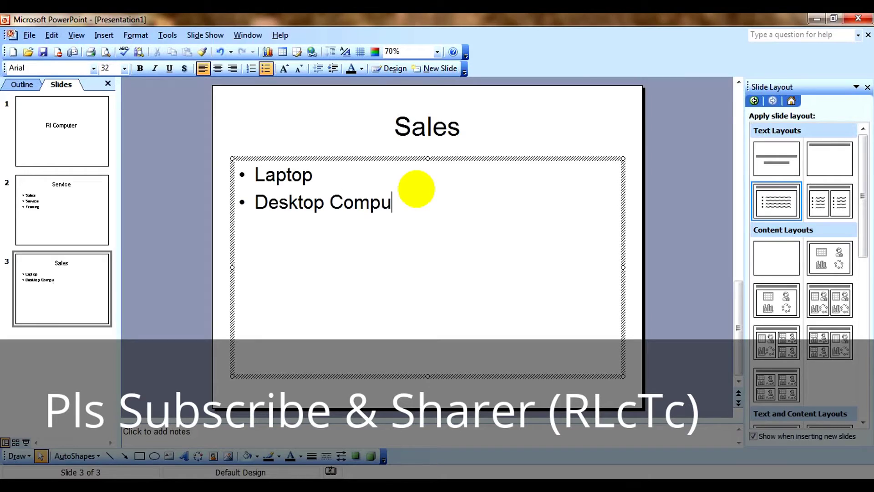
{"action": "type", "text": "ter "}
{"action": "type", "text": "etc"}
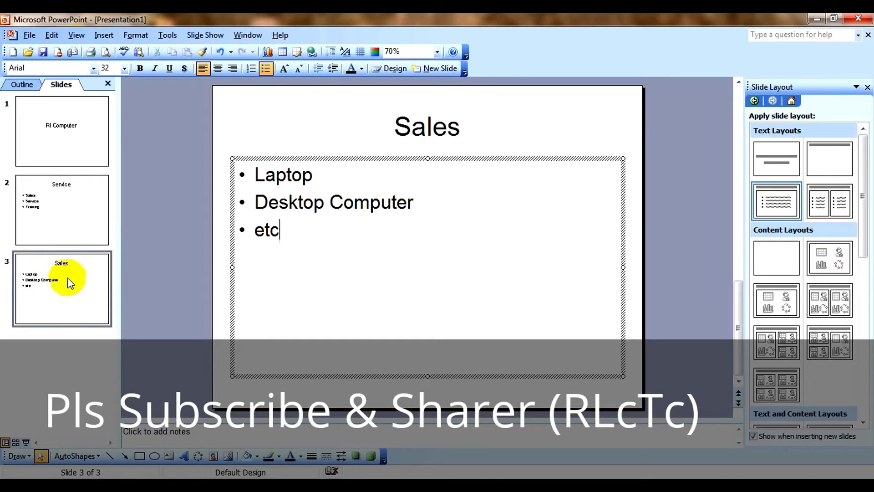
{"action": "left_click", "coordinate": [440, 68]}
- Title the new fourth slide 'Service'
{"action": "left_click", "coordinate": [70, 204]}
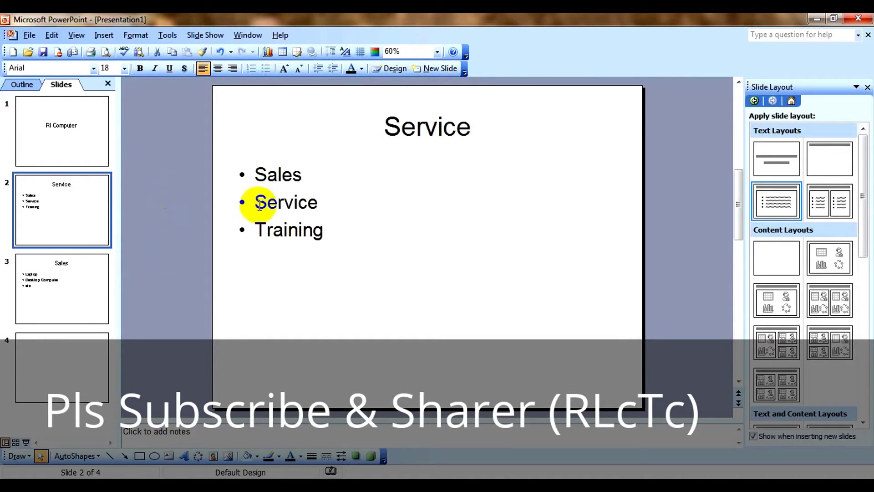
{"action": "left_click", "coordinate": [76, 363]}
{"action": "left_click", "coordinate": [420, 132]}
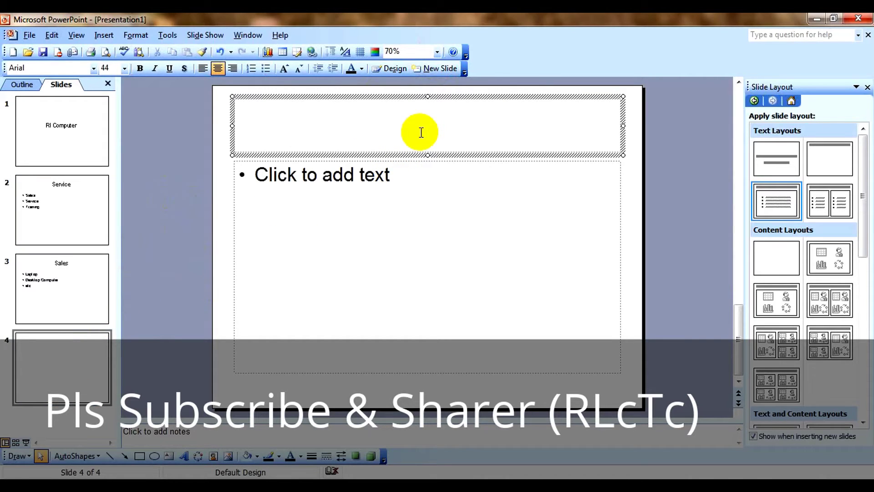
{"action": "type", "text": "Serv"}
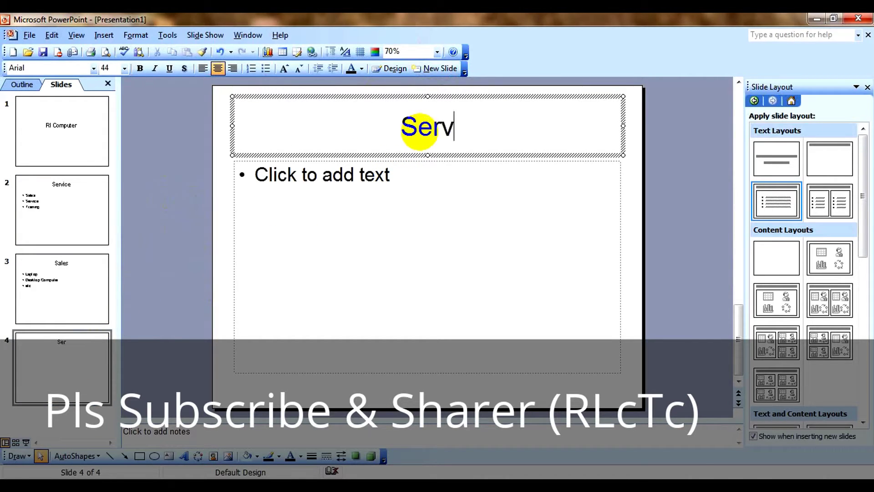
{"action": "type", "text": "ice"}
- Add bullets 'All Kind Laptop,Computer' and 'Printer' to slide 4
{"action": "left_click", "coordinate": [344, 206]}
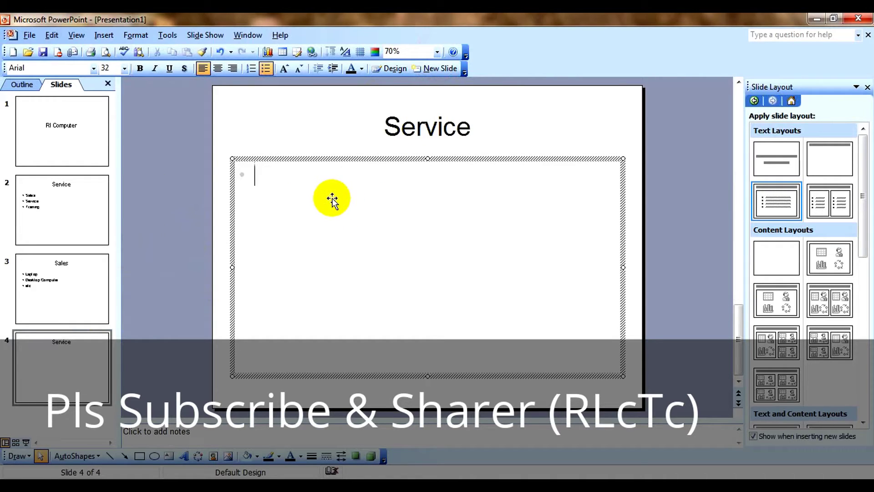
{"action": "type", "text": "Al"}
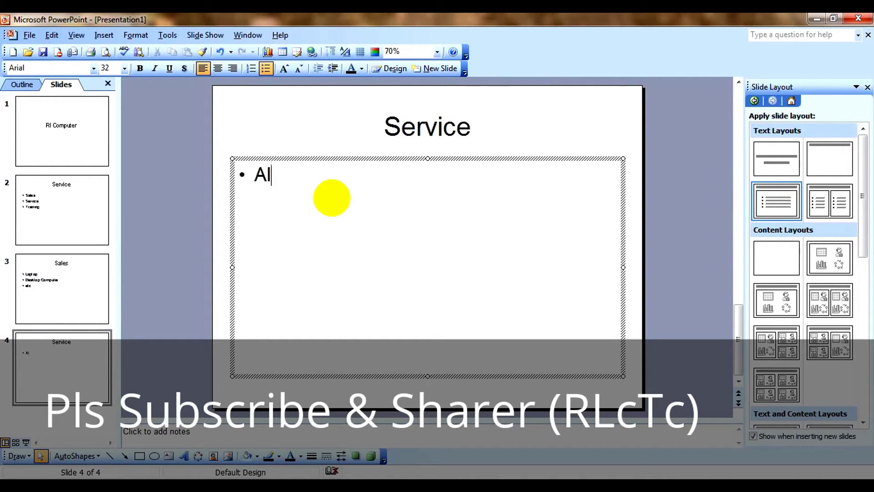
{"action": "type", "text": "l Kind "}
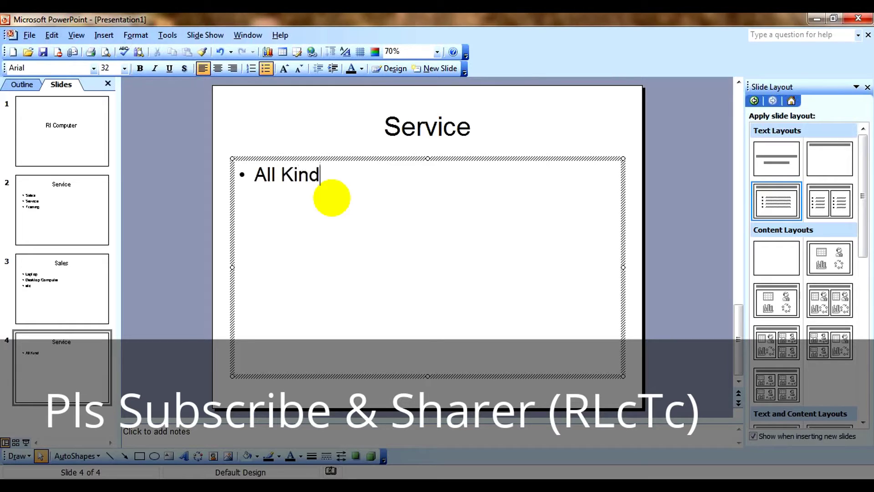
{"action": "type", "text": "La"}
{"action": "type", "text": "pti"}
{"action": "key", "text": "BackSpace"}
{"action": "type", "text": "op"}
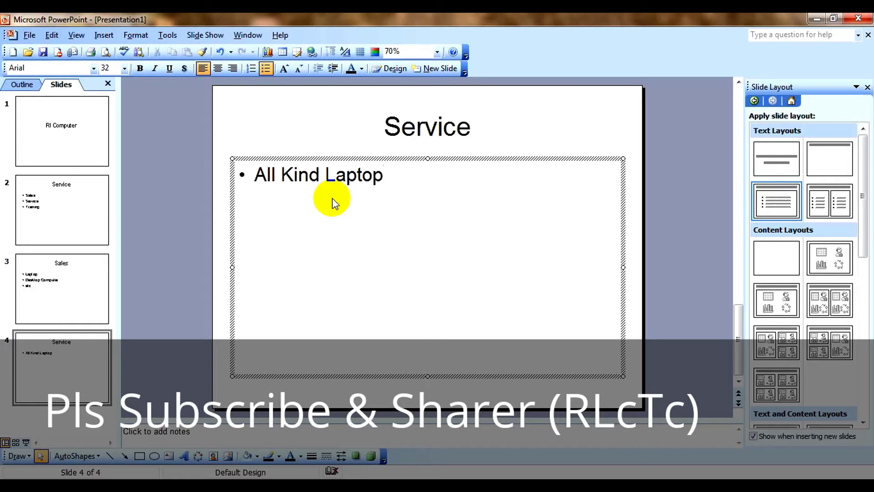
{"action": "type", "text": ",Co"}
{"action": "type", "text": "mputer"}
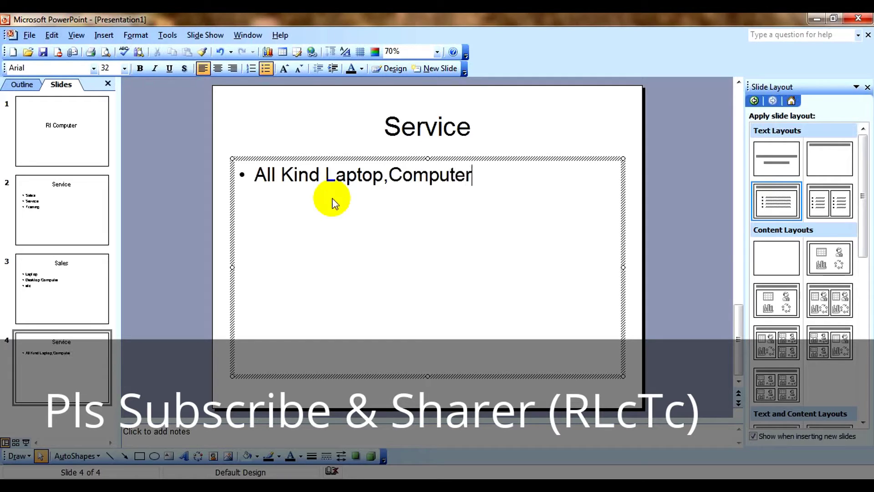
{"action": "key", "text": "Return"}
{"action": "type", "text": "Pri"}
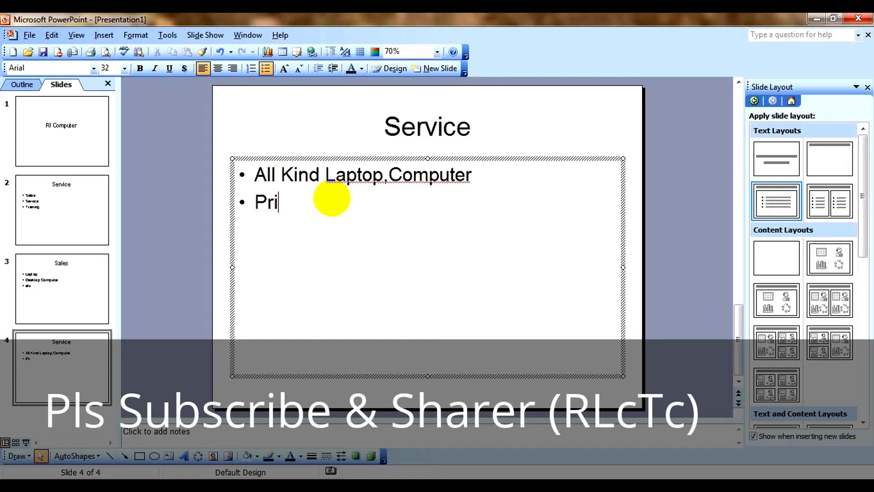
{"action": "type", "text": "t"}
{"action": "key", "text": "BackSpace"}
{"action": "type", "text": "nter"}
{"action": "left_click", "coordinate": [388, 178]}
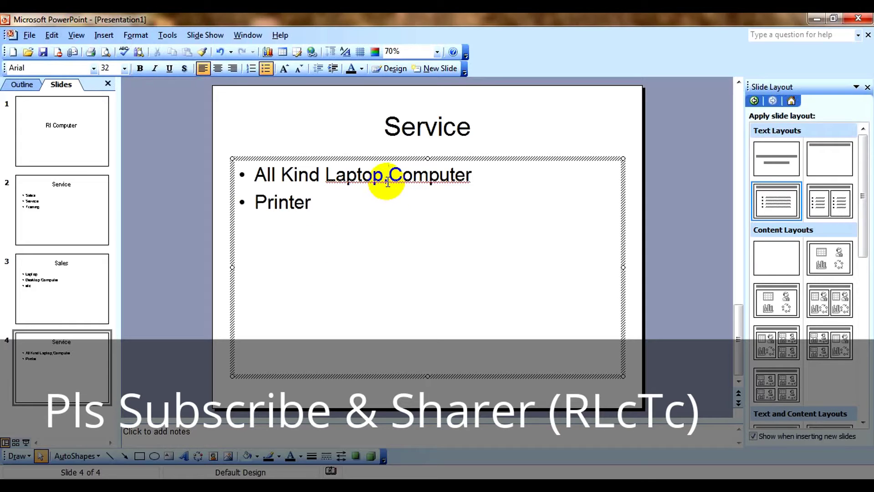
{"action": "type", "text": ","}
{"action": "left_click", "coordinate": [365, 207]}
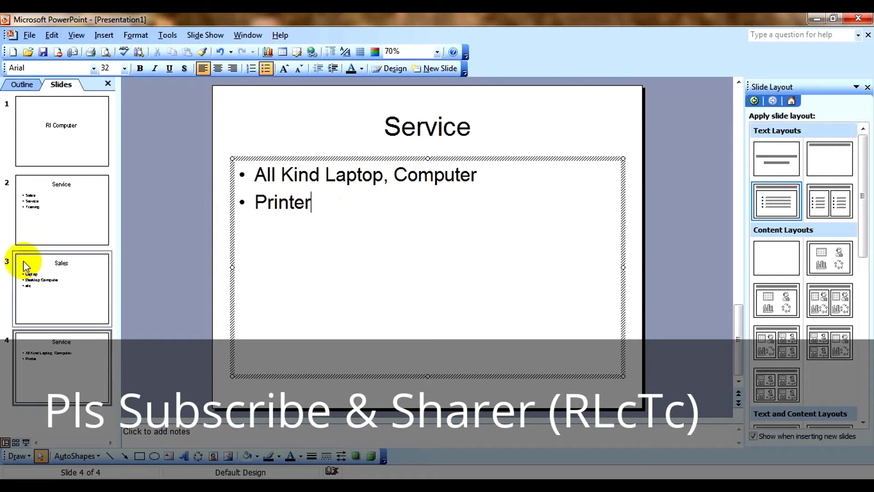
- Add a fifth slide titled 'Training'
{"action": "left_click", "coordinate": [428, 69]}
{"action": "left_click", "coordinate": [410, 122]}
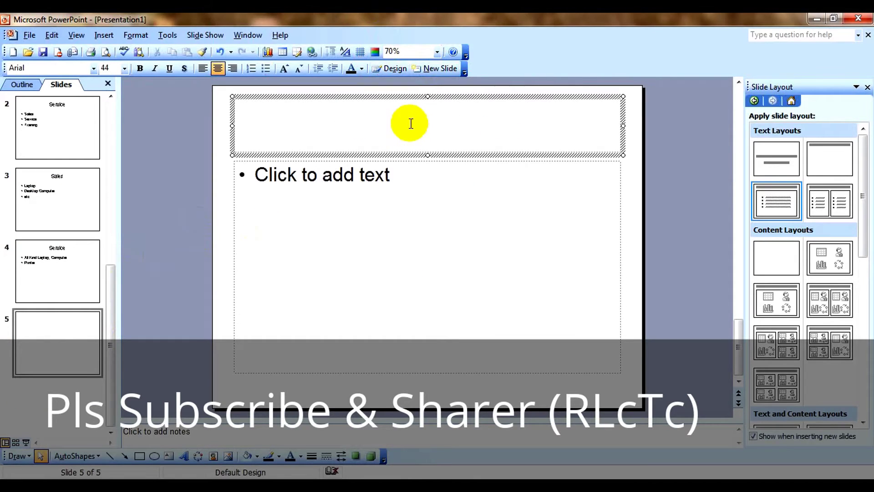
{"action": "type", "text": "Tra"}
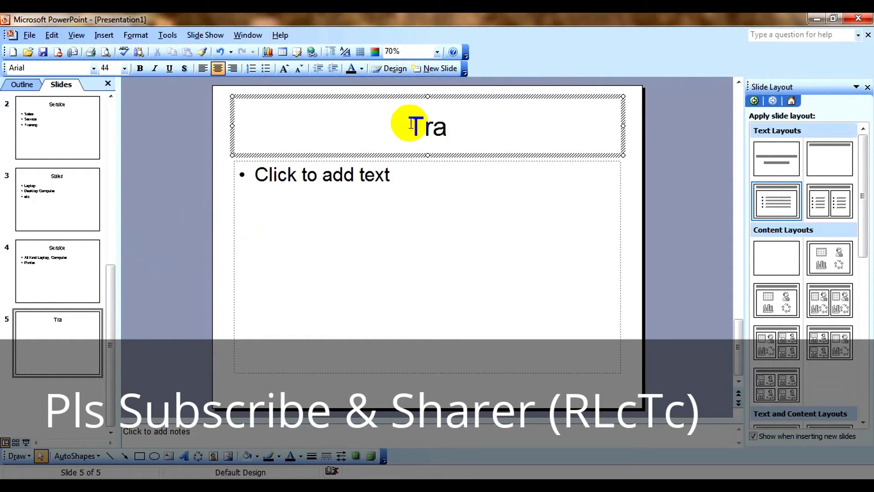
{"action": "type", "text": "ining"}
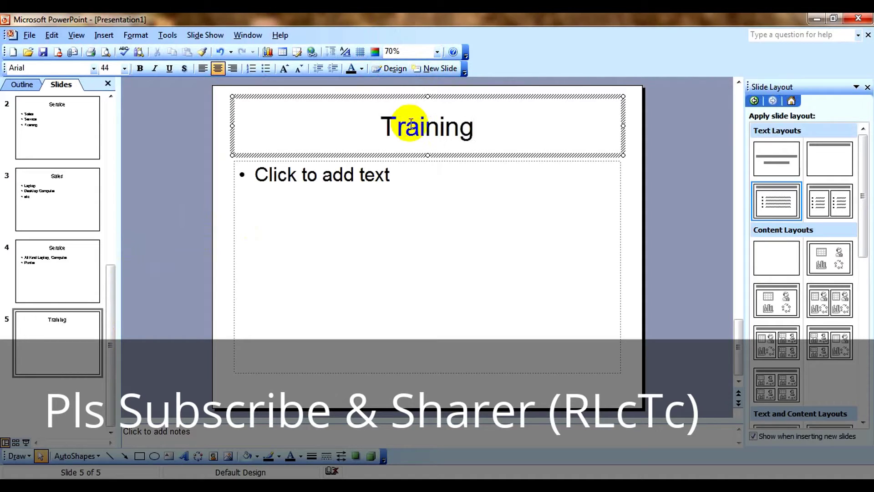
- List Office and 'Internet Graphics' as bullets, leaving a final empty line without a bullet
{"action": "left_click", "coordinate": [402, 203]}
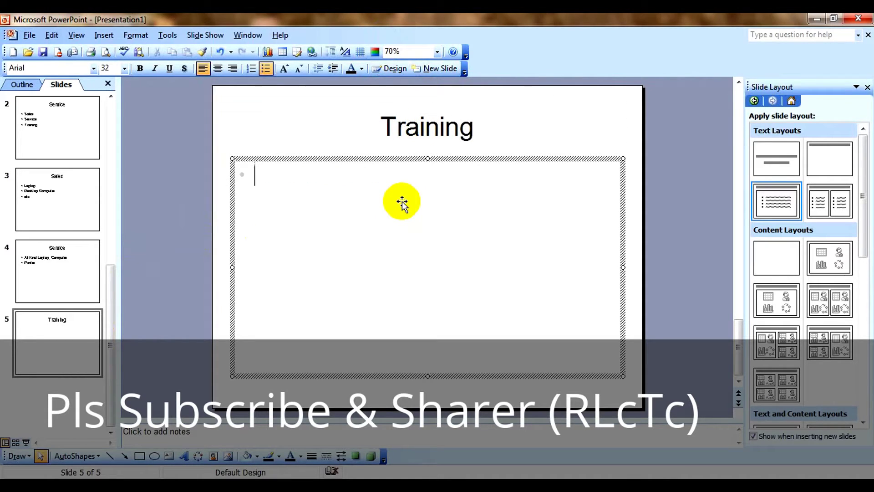
{"action": "type", "text": "Offi"}
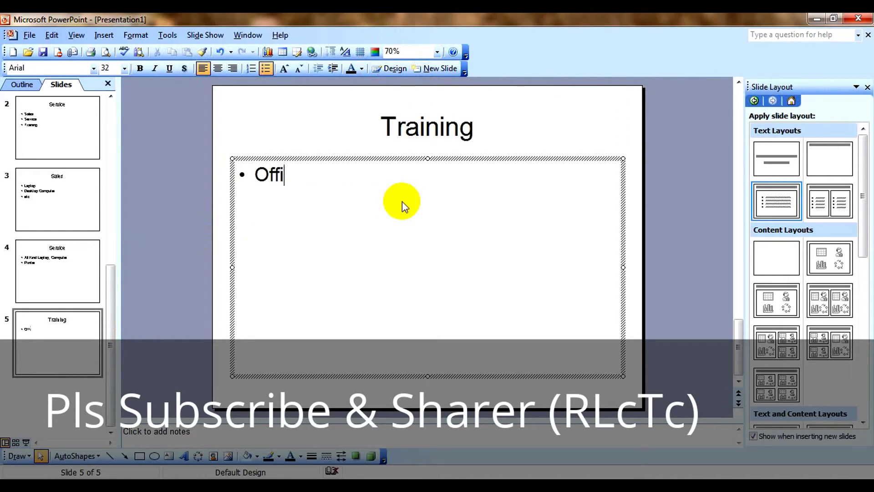
{"action": "type", "text": "ce"}
{"action": "key", "text": "Return"}
{"action": "type", "text": "In"}
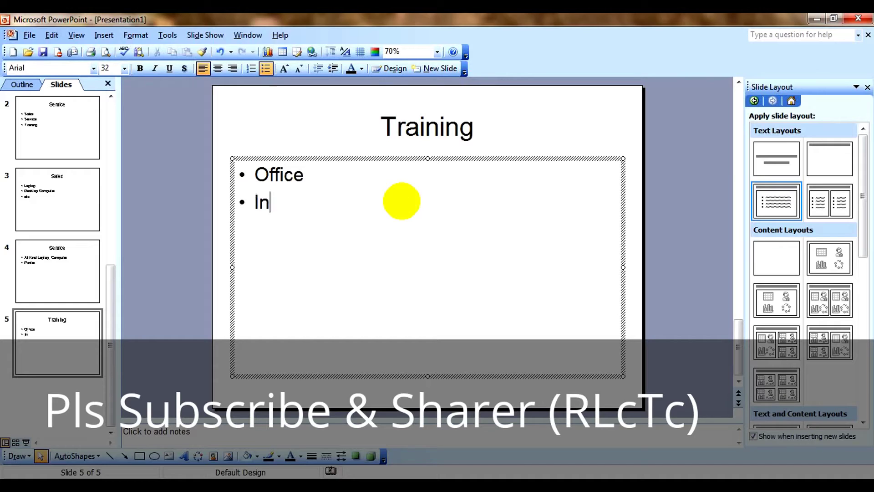
{"action": "type", "text": "terne"}
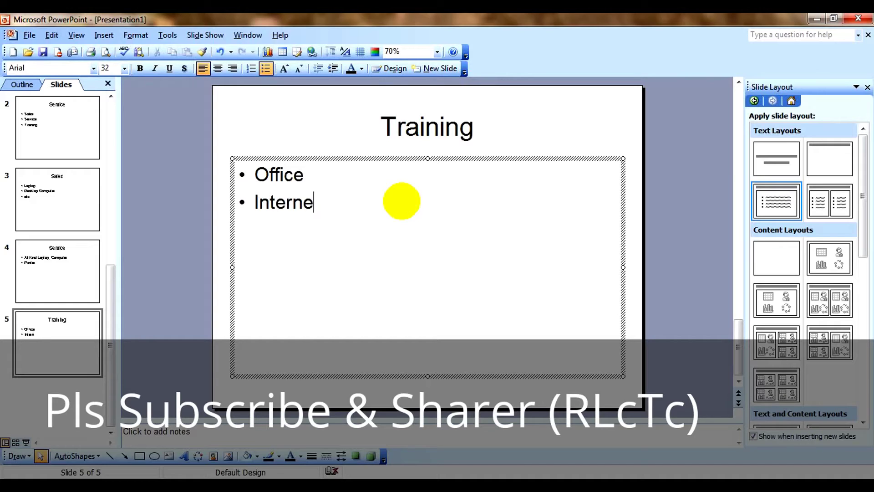
{"action": "type", "text": "t "}
{"action": "type", "text": "Gra"}
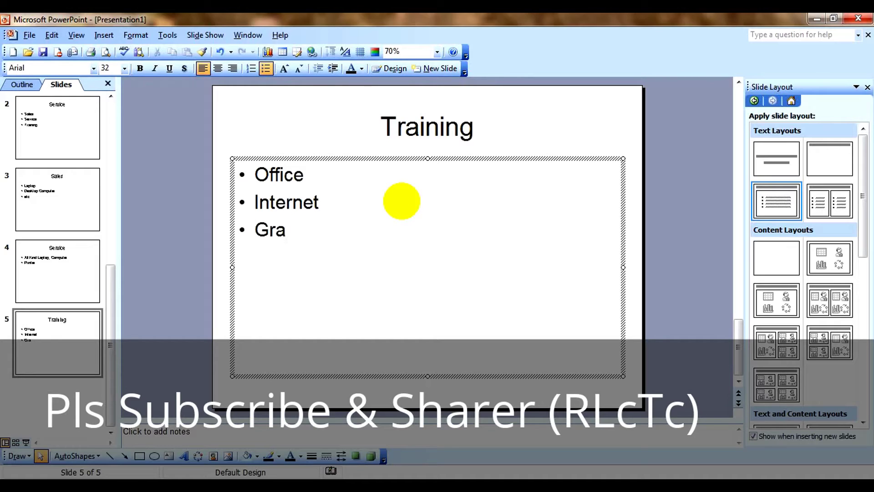
{"action": "type", "text": "phic"}
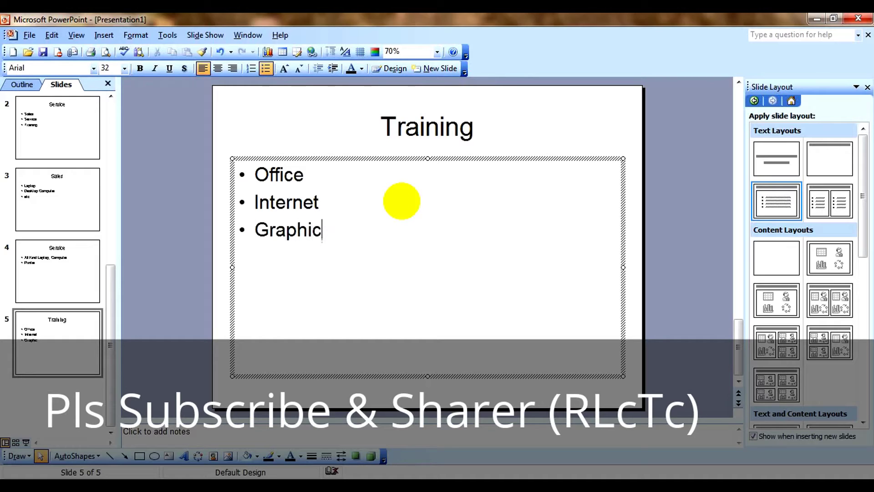
{"action": "type", "text": "s"}
{"action": "key", "text": "Return"}
{"action": "key", "text": "BackSpace"}
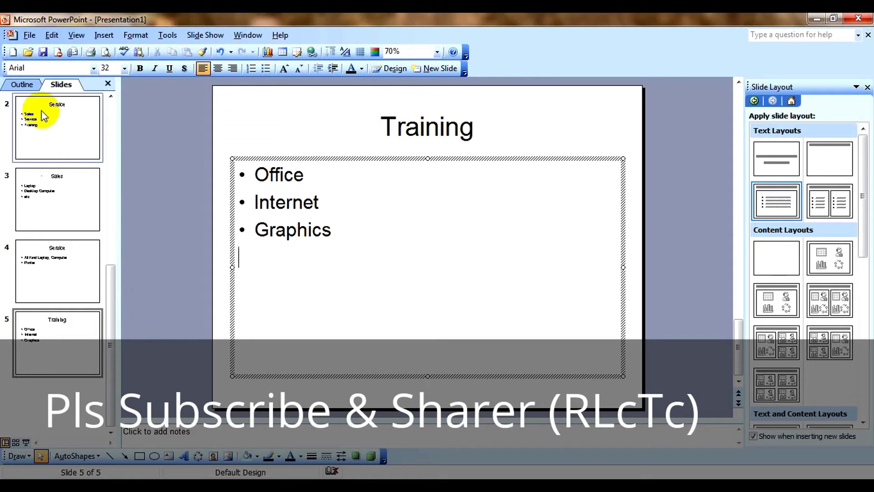
- Review slides 3, 2 and 4, then select 'etc' and 'Laptop' on the Sales slide
{"action": "left_click", "coordinate": [76, 201]}
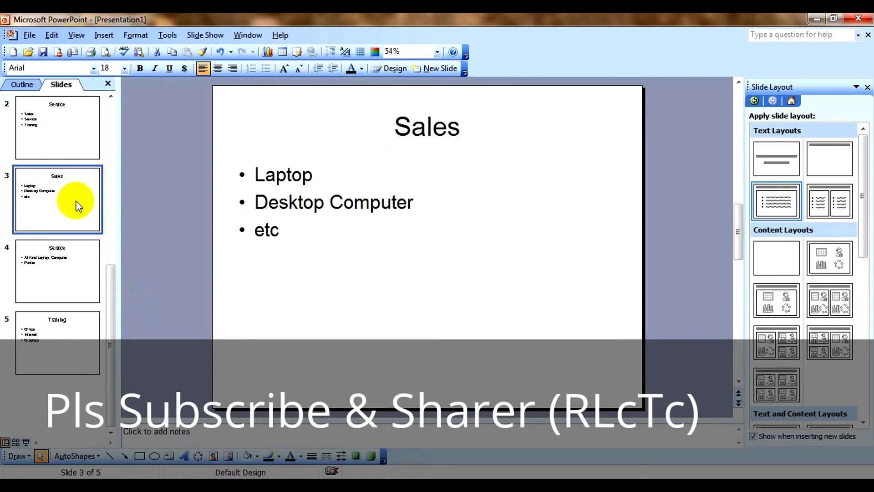
{"action": "left_click", "coordinate": [80, 135]}
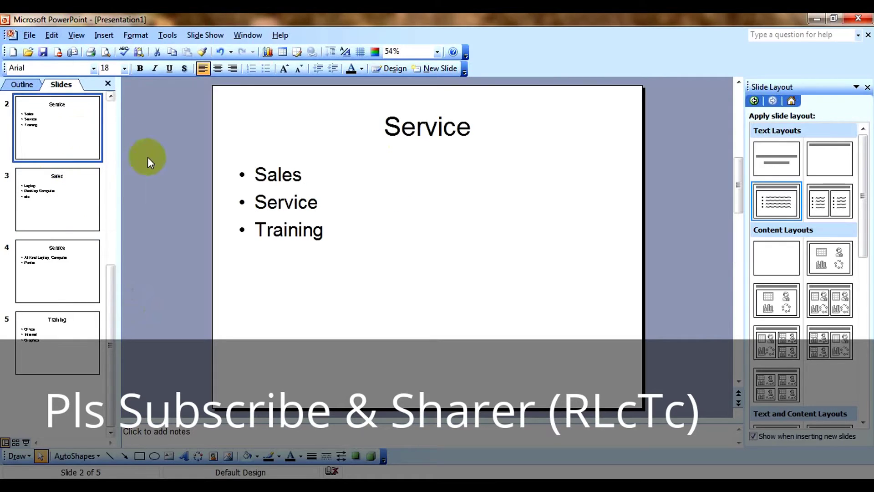
{"action": "left_click", "coordinate": [70, 255]}
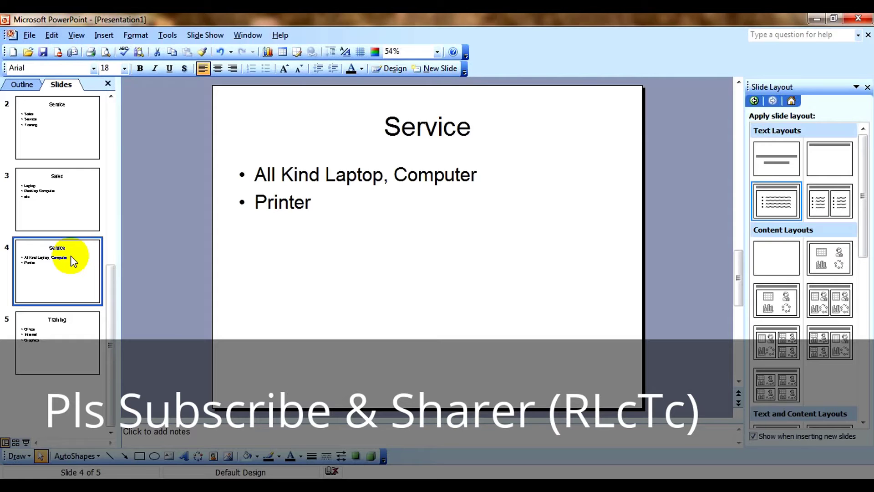
{"action": "left_click", "coordinate": [52, 201]}
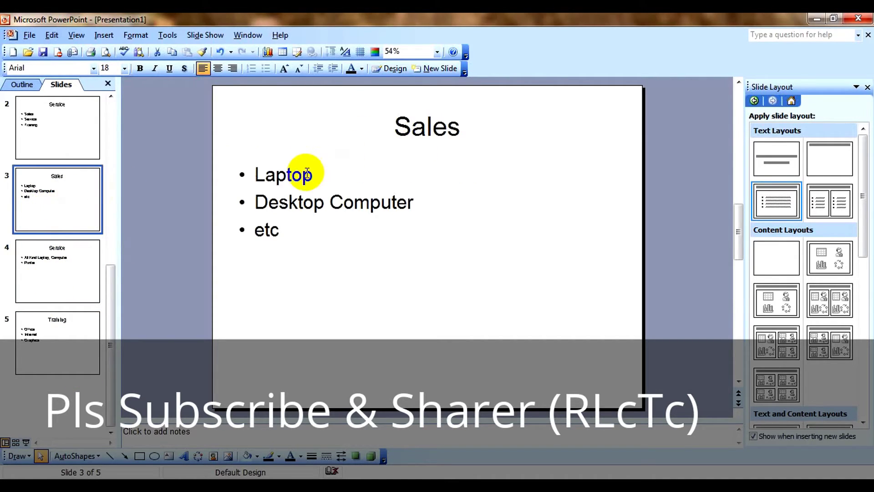
{"action": "double_click", "coordinate": [274, 232]}
{"action": "left_click_drag", "start_coordinate": [290, 175], "coordinate": [316, 173]}
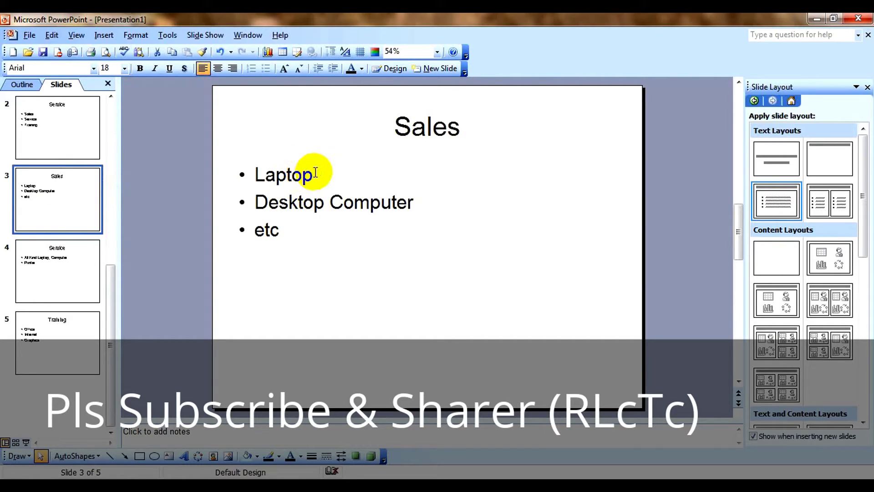
{"action": "left_click_drag", "start_coordinate": [315, 173], "coordinate": [289, 174]}
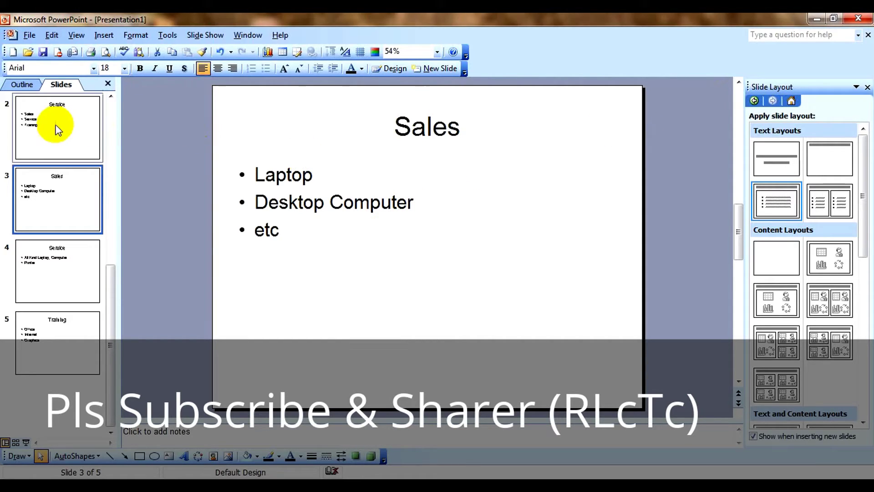
- Return to the 'RI Computer' title slide and open the Slide Show menu
{"action": "left_click", "coordinate": [89, 142]}
{"action": "left_click_drag", "start_coordinate": [112, 301], "coordinate": [93, 137]}
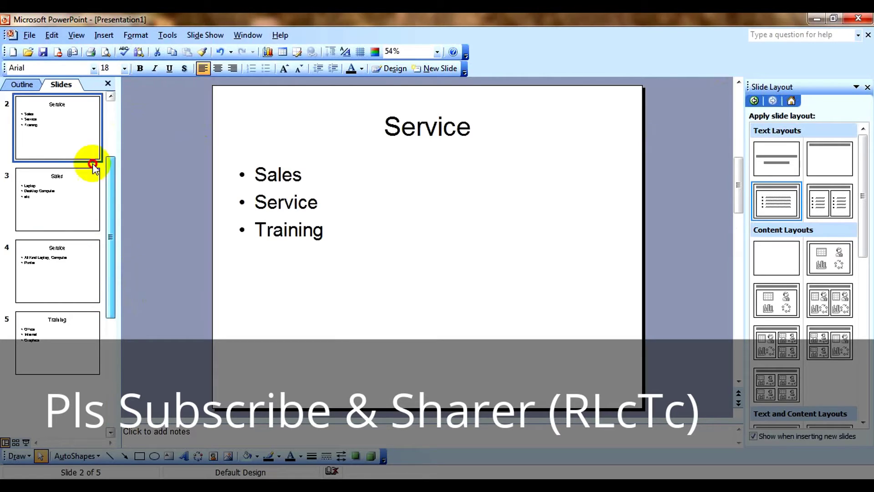
{"action": "left_click", "coordinate": [75, 127]}
{"action": "left_click", "coordinate": [519, 176]}
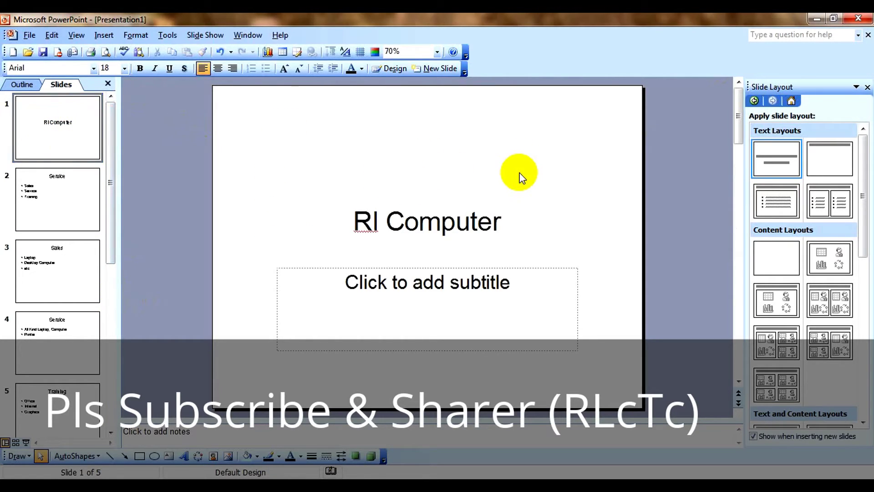
{"action": "left_click", "coordinate": [211, 36]}
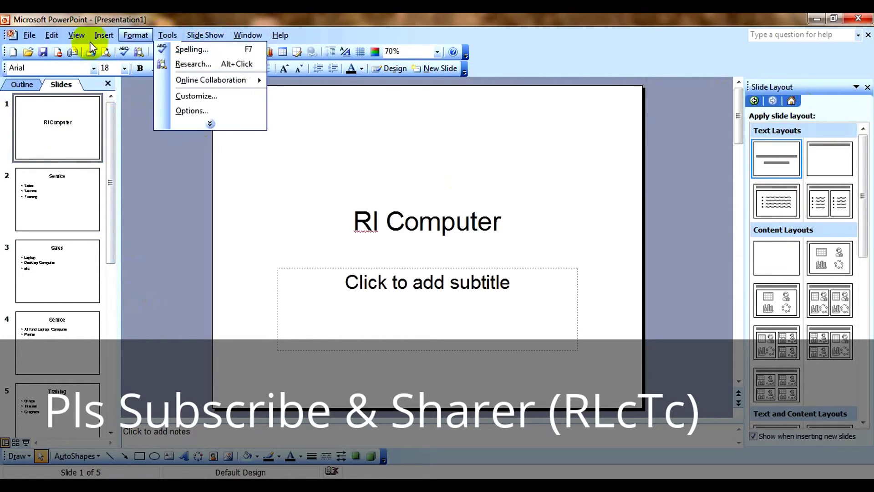
{"action": "mouse_move", "coordinate": [205, 34]}
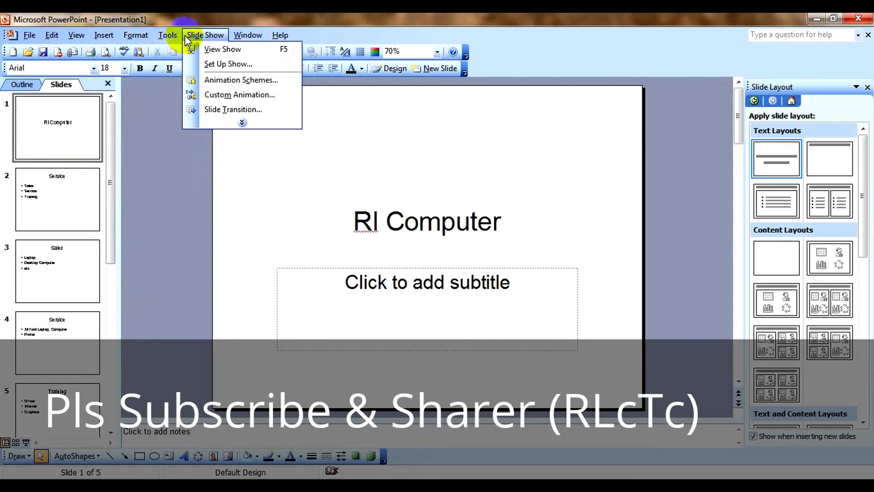
- Give the title slide the Fade in one by one animation scheme after trying Appear and Fade in all
{"action": "left_click", "coordinate": [242, 123]}
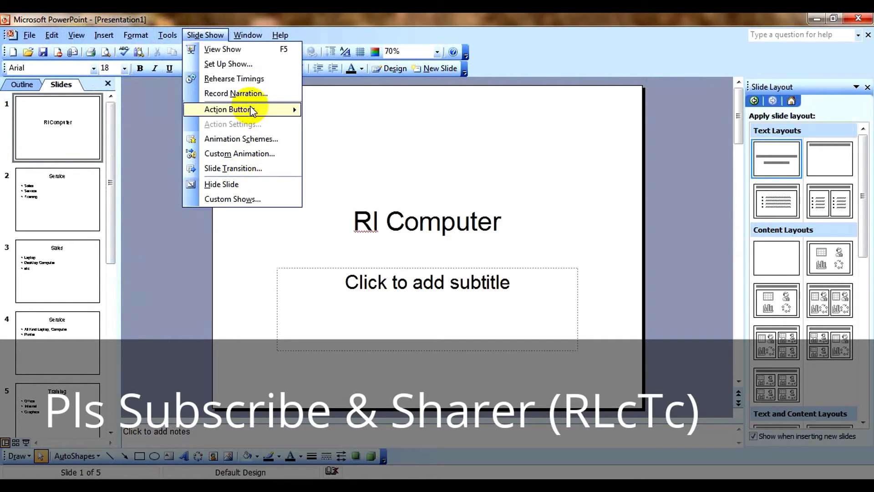
{"action": "left_click", "coordinate": [255, 139]}
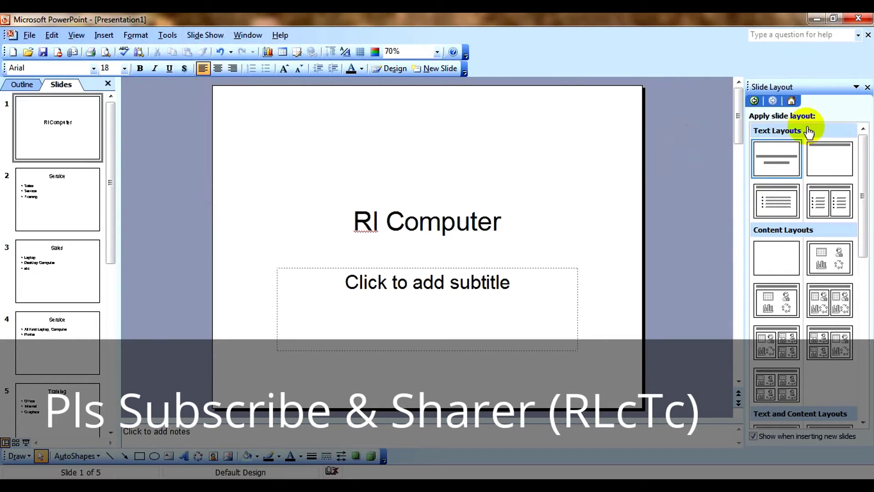
{"action": "left_click", "coordinate": [774, 204]}
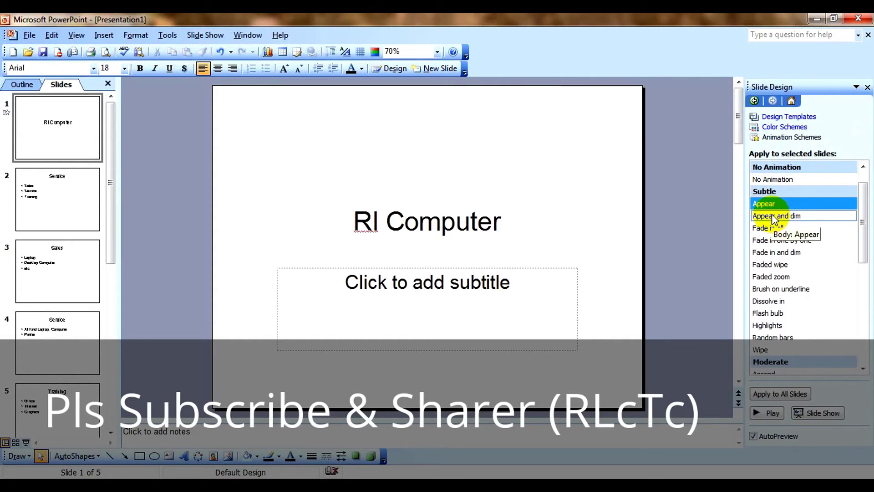
{"action": "left_click", "coordinate": [772, 215]}
{"action": "left_click", "coordinate": [781, 228]}
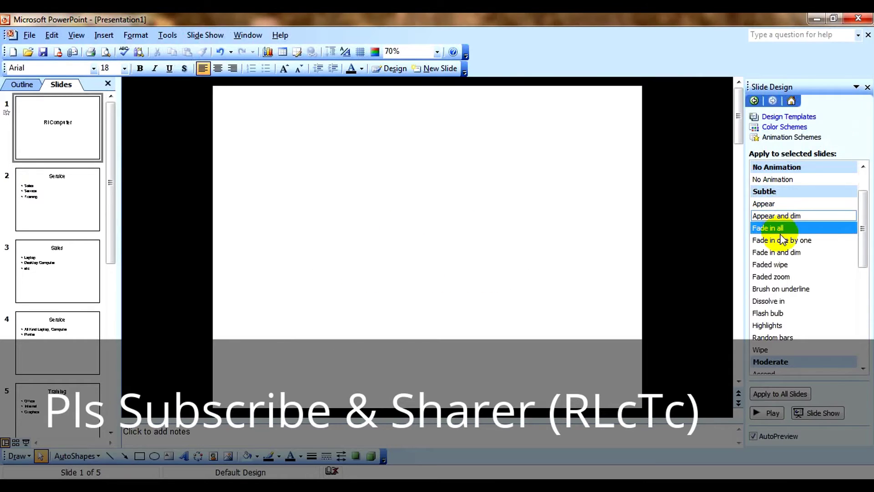
{"action": "left_click", "coordinate": [783, 242]}
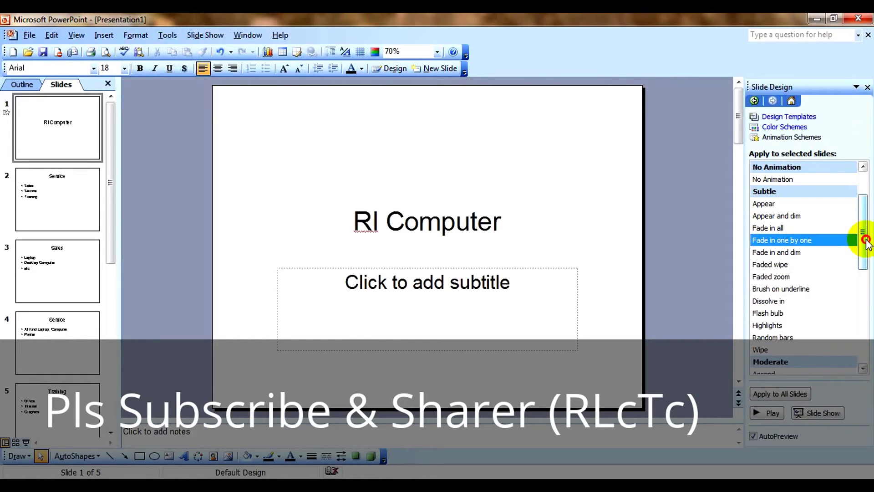
- Give the Service slide the Flash bulb animation scheme instead of Brush on underline
{"action": "left_click_drag", "start_coordinate": [862, 234], "coordinate": [864, 257]}
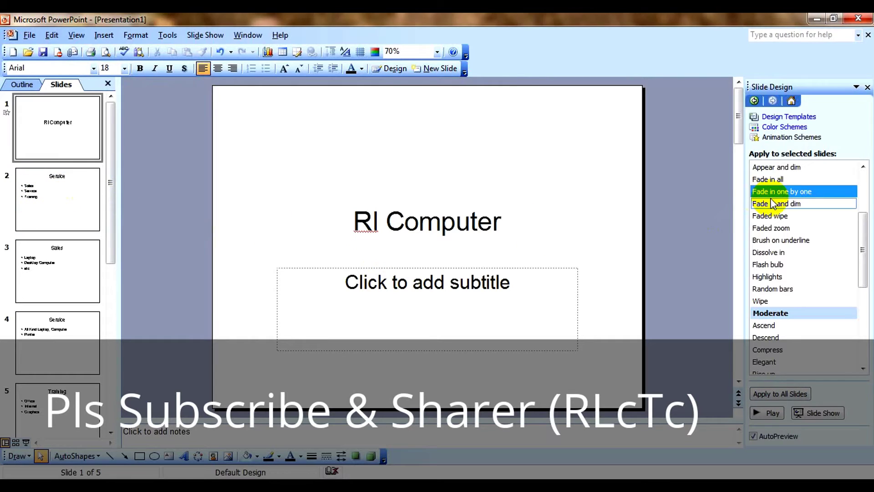
{"action": "left_click", "coordinate": [53, 211]}
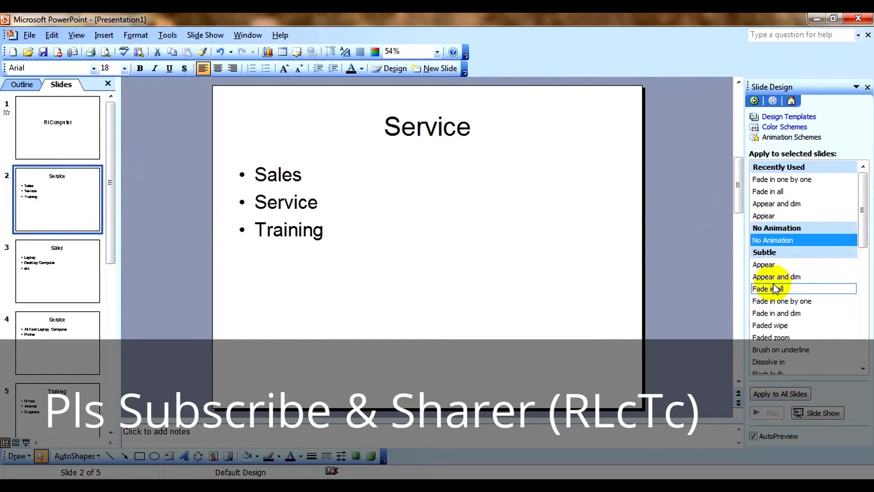
{"action": "left_click_drag", "start_coordinate": [868, 223], "coordinate": [862, 264]}
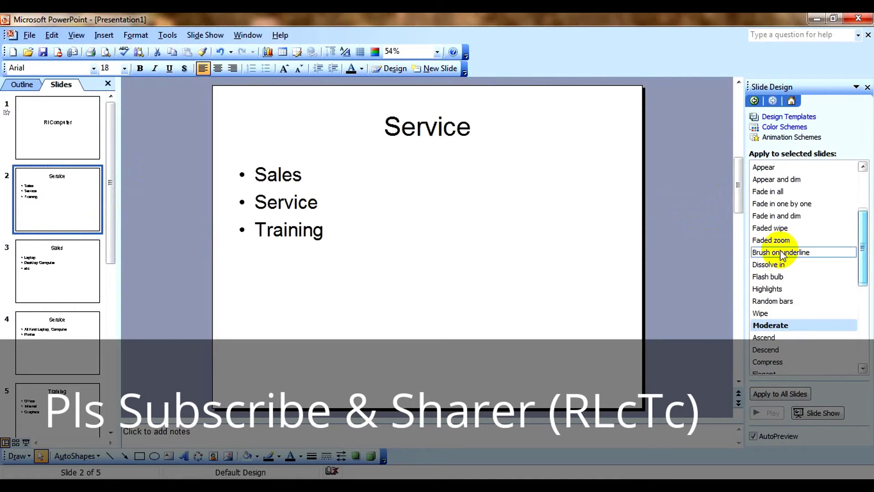
{"action": "left_click", "coordinate": [783, 253]}
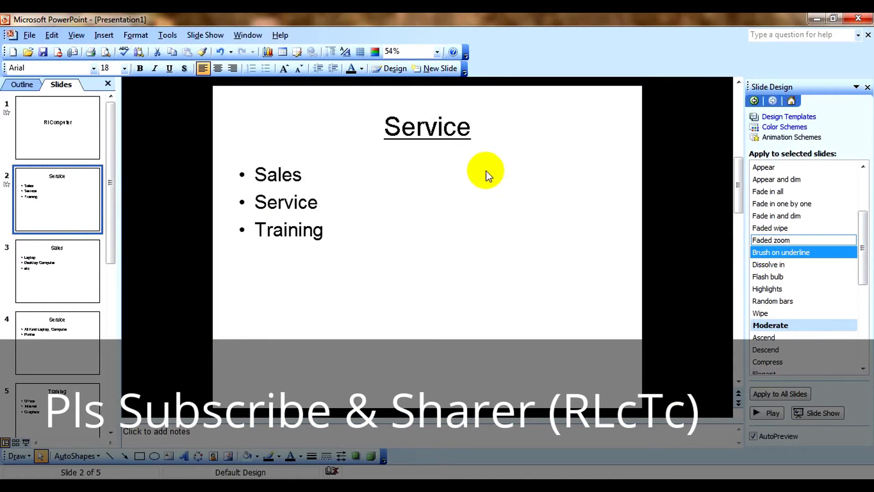
{"action": "left_click", "coordinate": [766, 277]}
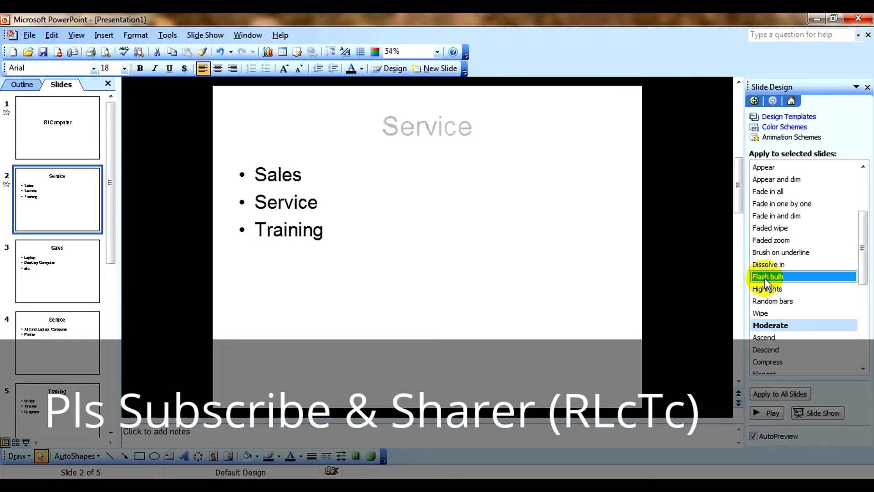
- Apply the Credits scheme to the Sales slide and move it after the Service slide
{"action": "left_click", "coordinate": [67, 268]}
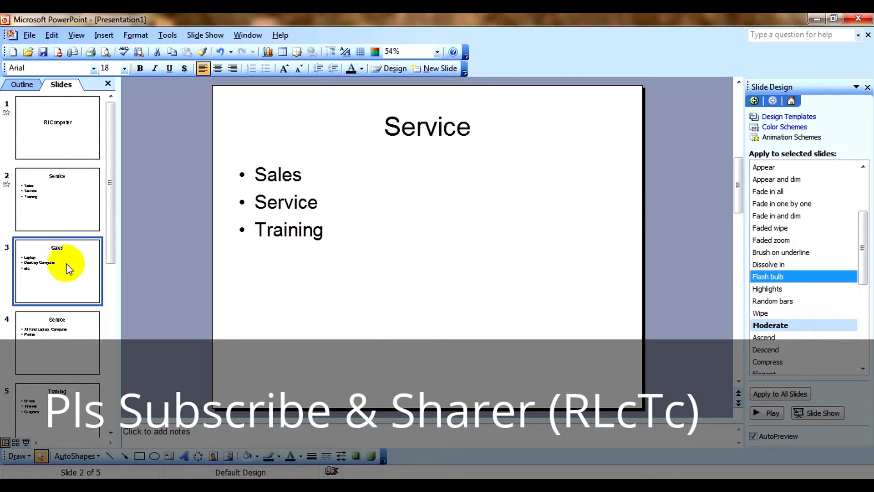
{"action": "left_click", "coordinate": [863, 301]}
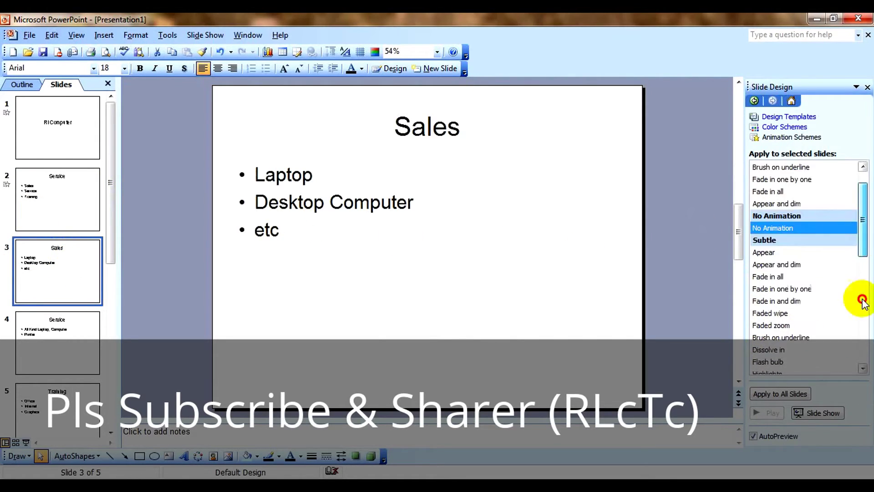
{"action": "left_click", "coordinate": [767, 299]}
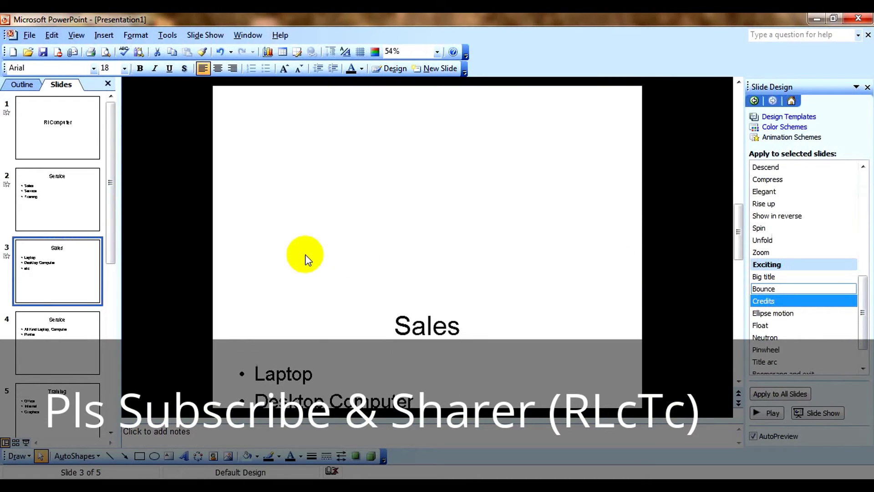
{"action": "left_click_drag", "start_coordinate": [40, 287], "coordinate": [23, 357]}
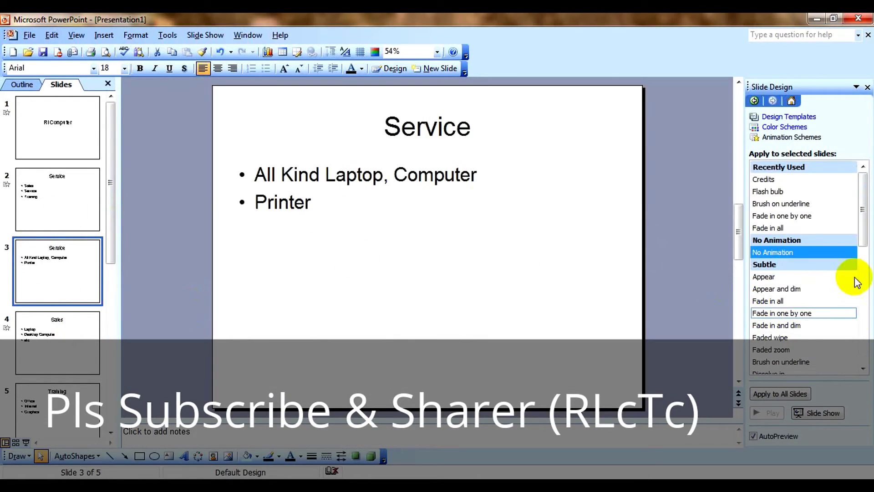
- Give the Service slide Pinwheel and slide 4, Sales, the Boomerang and exit scheme
{"action": "left_click_drag", "start_coordinate": [862, 233], "coordinate": [863, 335]}
{"action": "left_click", "coordinate": [777, 350]}
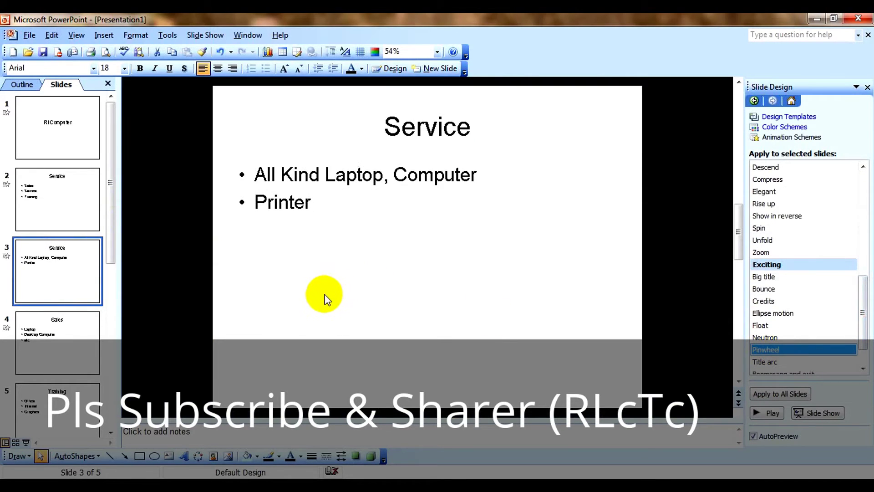
{"action": "left_click", "coordinate": [48, 347]}
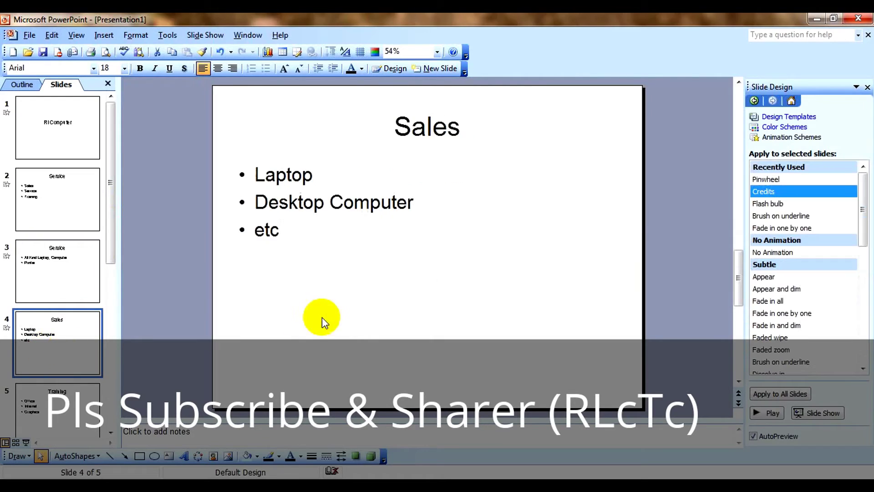
{"action": "left_click_drag", "start_coordinate": [864, 233], "coordinate": [864, 345]}
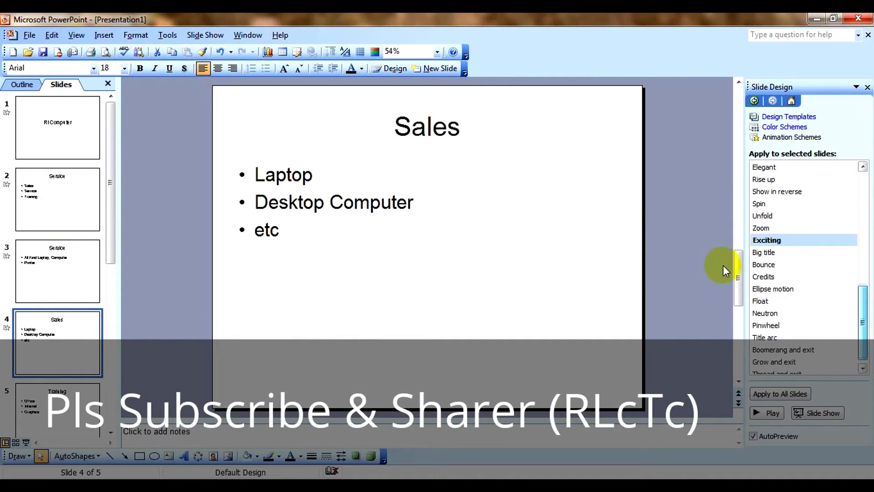
{"action": "left_click", "coordinate": [804, 349]}
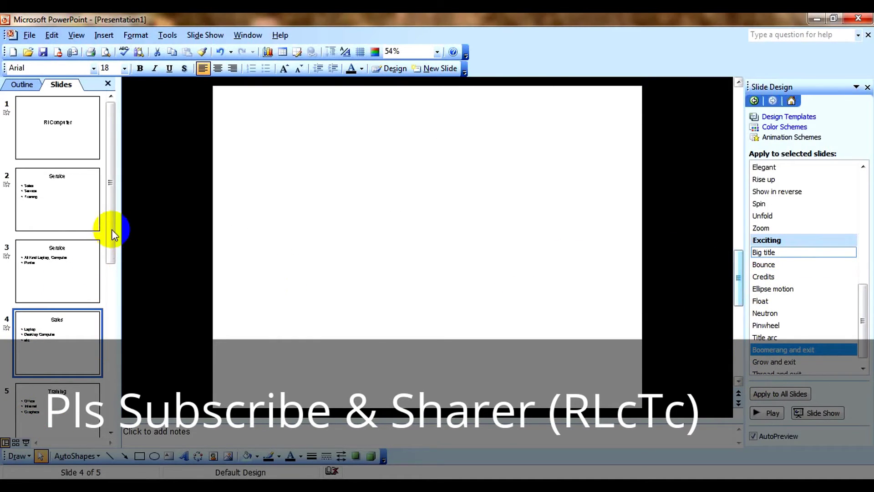
- Give slide 5, Training, the Thread and exit animation scheme
{"action": "scroll", "coordinate": [78, 370], "scroll_direction": "down", "scroll_amount": 2}
{"action": "left_click", "coordinate": [59, 343]}
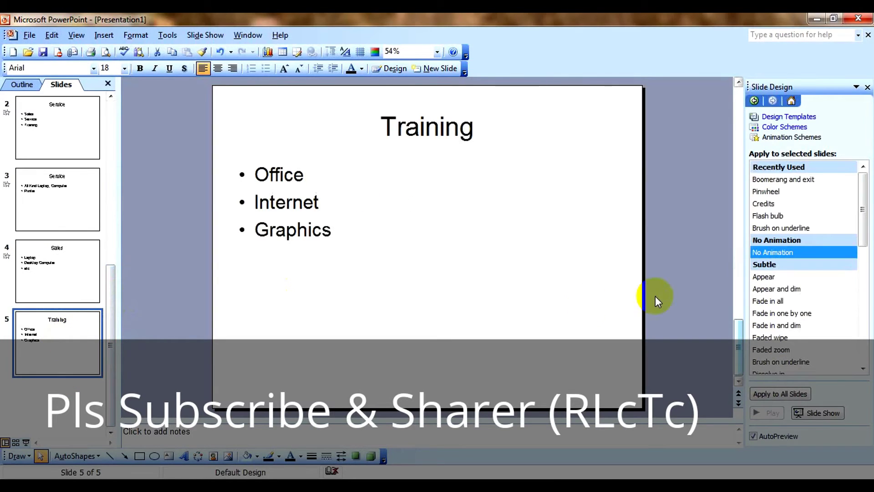
{"action": "left_click_drag", "start_coordinate": [863, 196], "coordinate": [864, 312]}
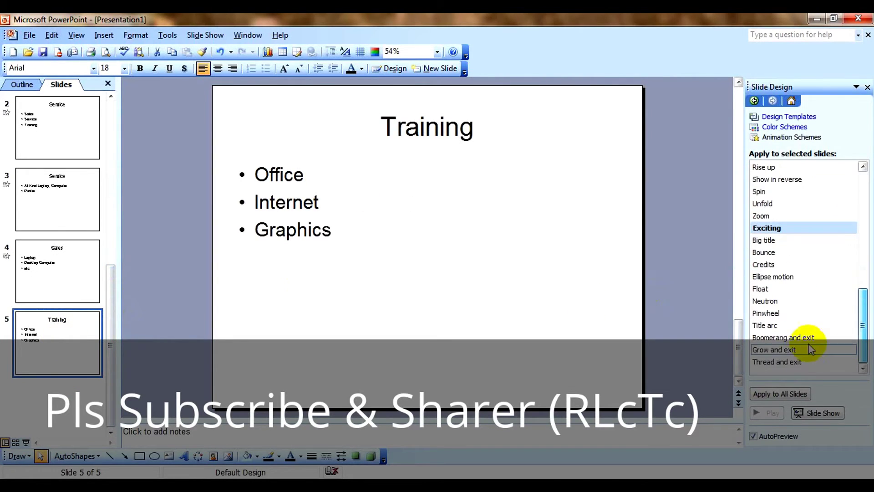
{"action": "left_click", "coordinate": [813, 362]}
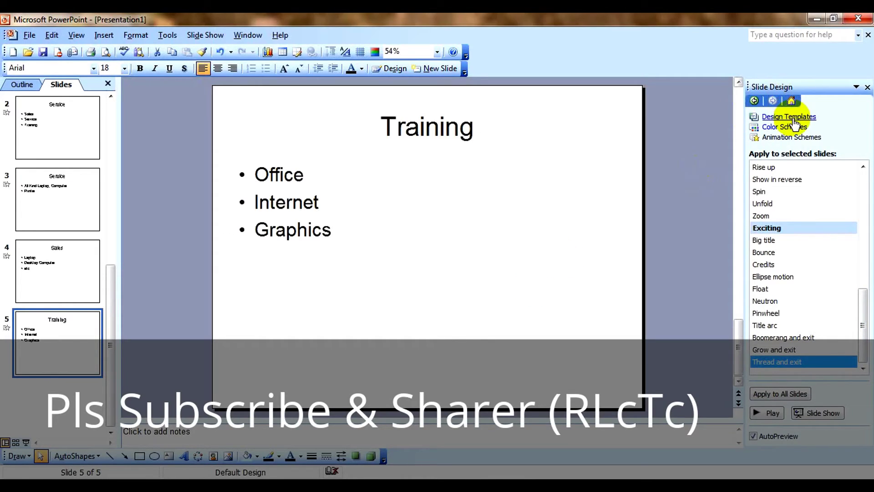
- Apply the blue Globe design template to slide 1, RI Computer, only
{"action": "left_click", "coordinate": [791, 117]}
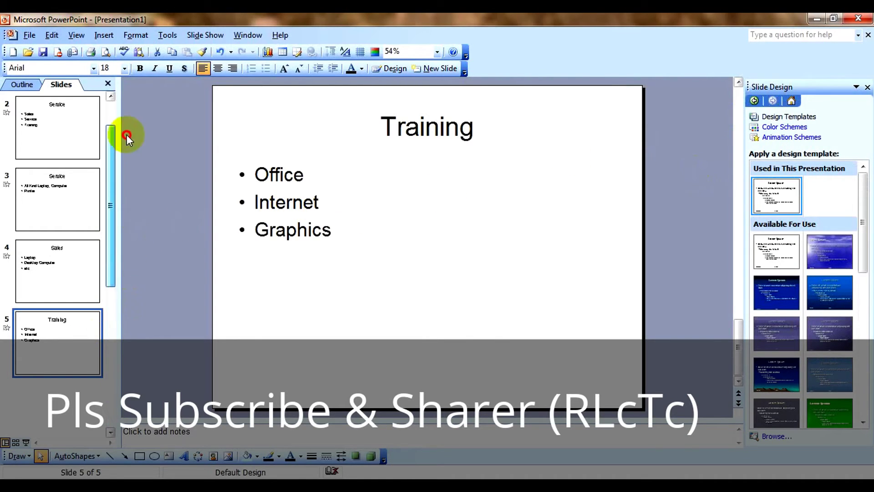
{"action": "scroll", "coordinate": [117, 133], "scroll_direction": "up", "scroll_amount": 5}
{"action": "left_click", "coordinate": [57, 128]}
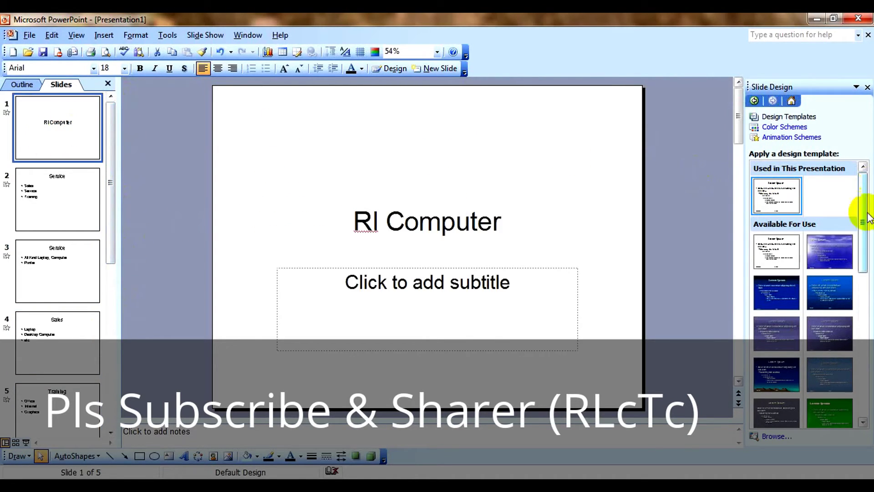
{"action": "mouse_move", "coordinate": [829, 293]}
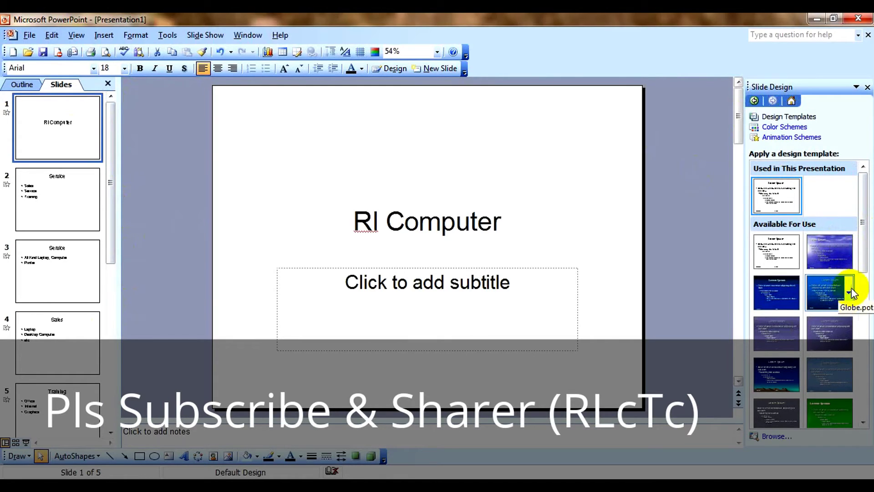
{"action": "left_click", "coordinate": [849, 292]}
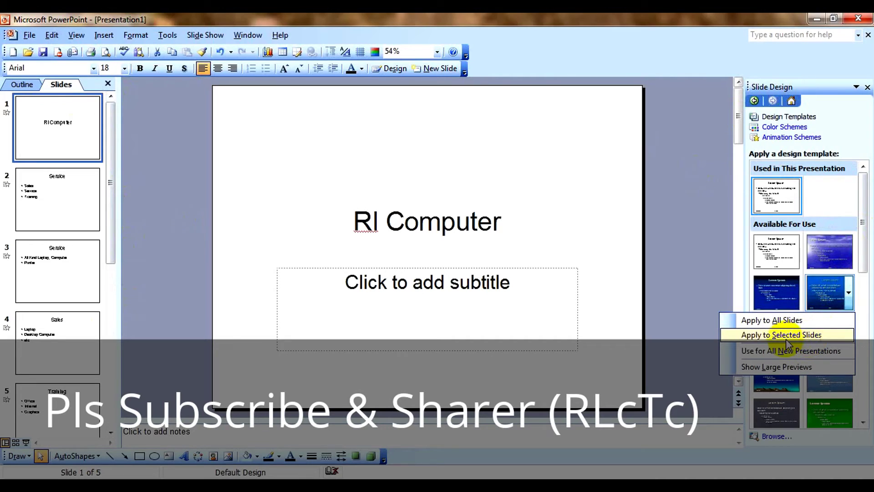
{"action": "left_click", "coordinate": [785, 337]}
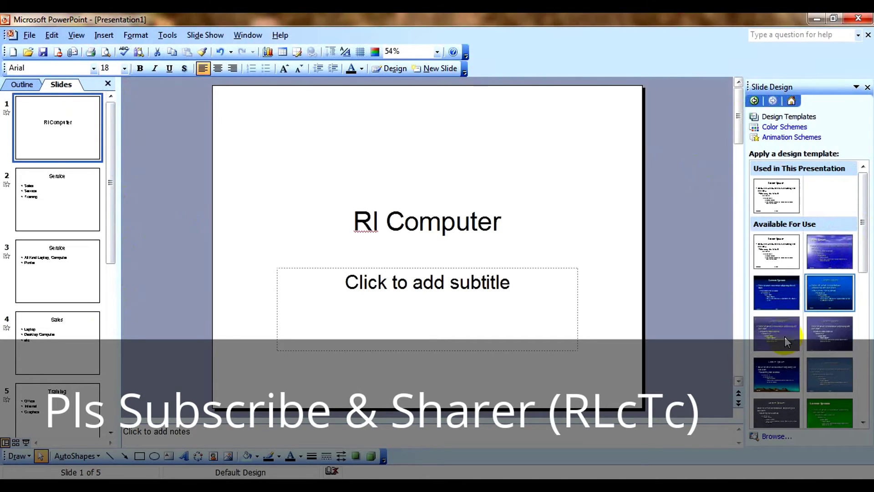
- Apply a dark-red design template to slide 2, Service, only
{"action": "left_click", "coordinate": [56, 209]}
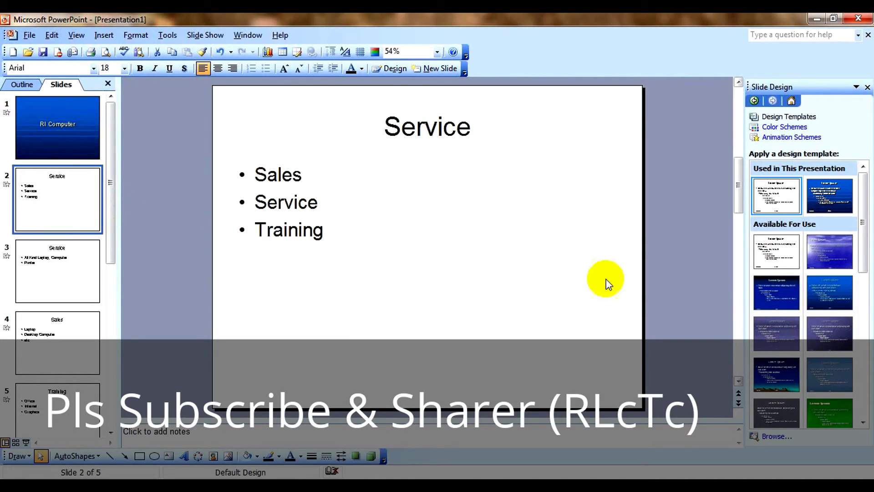
{"action": "left_click_drag", "start_coordinate": [865, 248], "coordinate": [864, 319]}
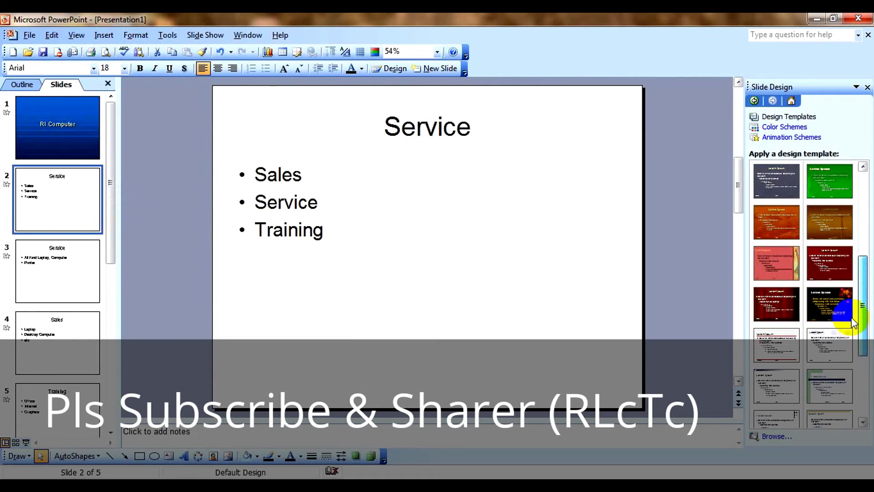
{"action": "left_click", "coordinate": [848, 263]}
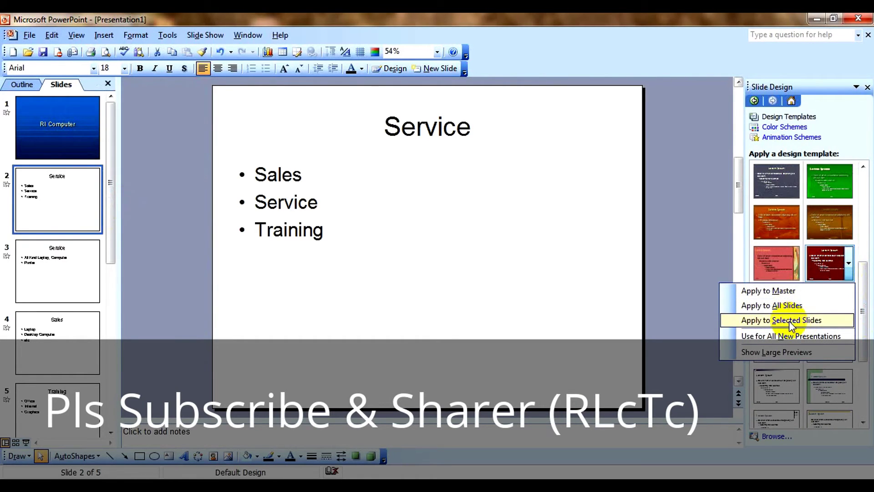
{"action": "left_click", "coordinate": [790, 320]}
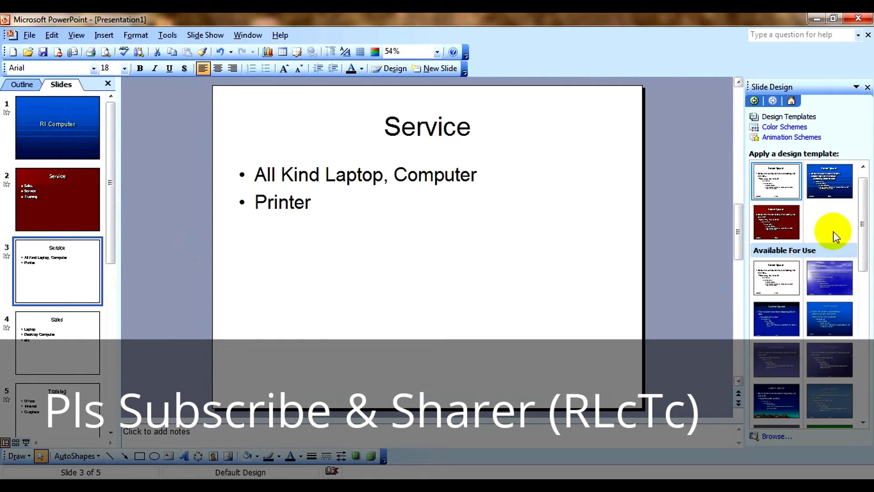
- Apply the orange Maple design template to slide 3 only
{"action": "left_click_drag", "start_coordinate": [859, 232], "coordinate": [863, 302]}
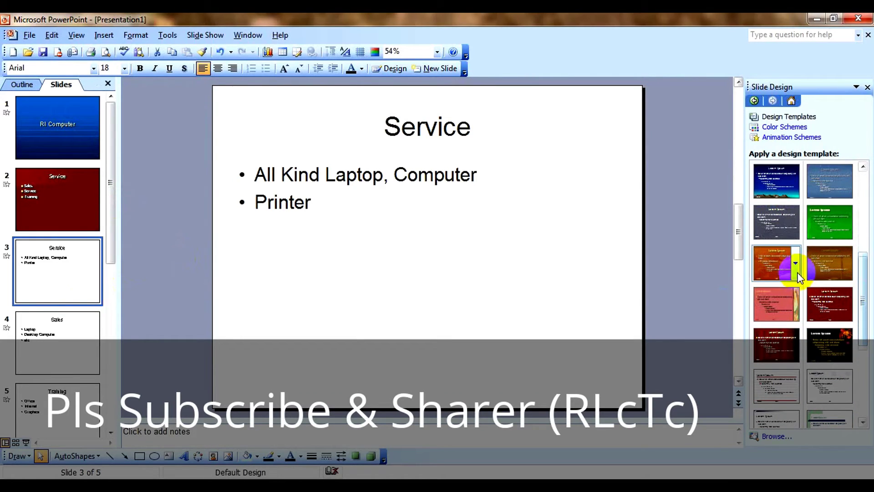
{"action": "left_click", "coordinate": [798, 265]}
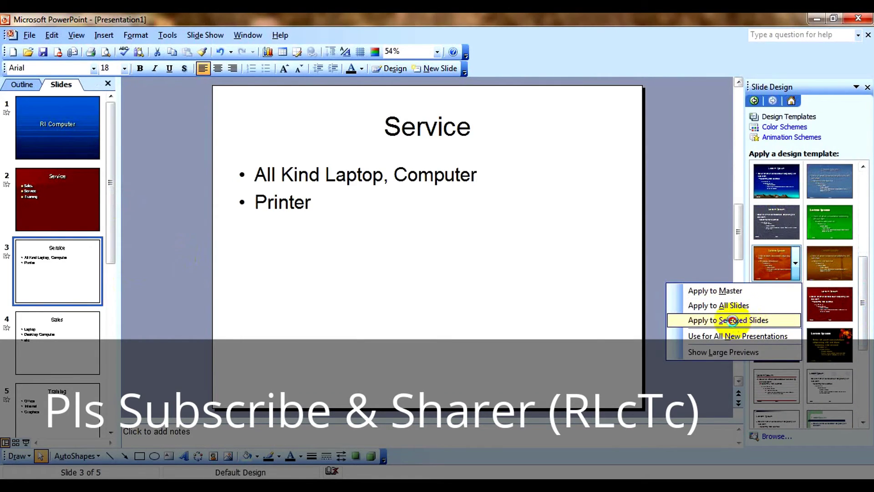
{"action": "left_click", "coordinate": [733, 320]}
- Apply the Curtain Call design template to slide 4, Sales, only
{"action": "left_click", "coordinate": [64, 351]}
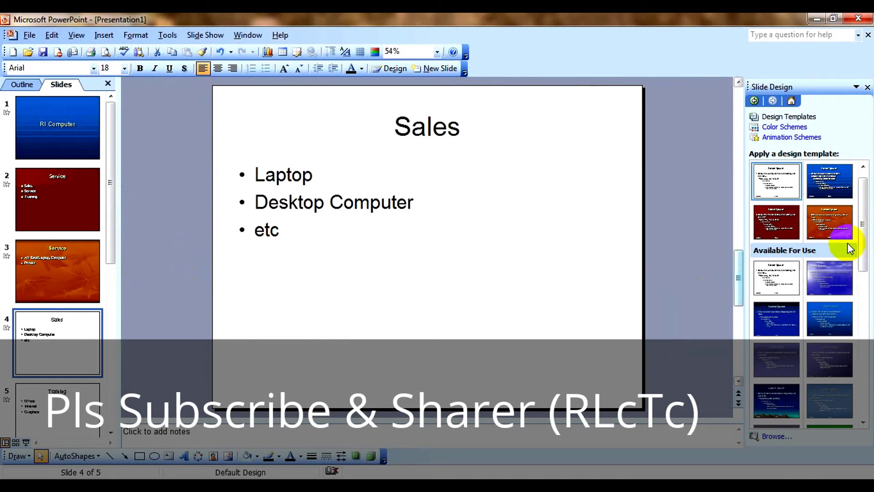
{"action": "left_click_drag", "start_coordinate": [862, 234], "coordinate": [861, 314]}
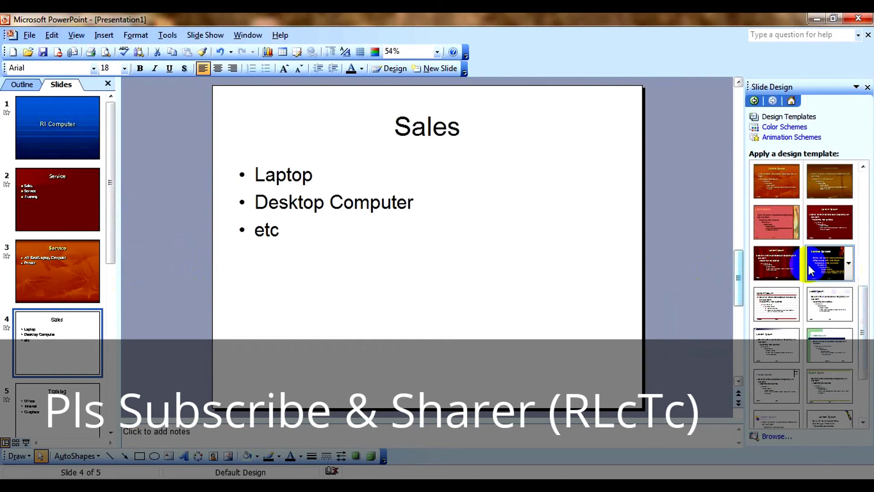
{"action": "left_click", "coordinate": [797, 266]}
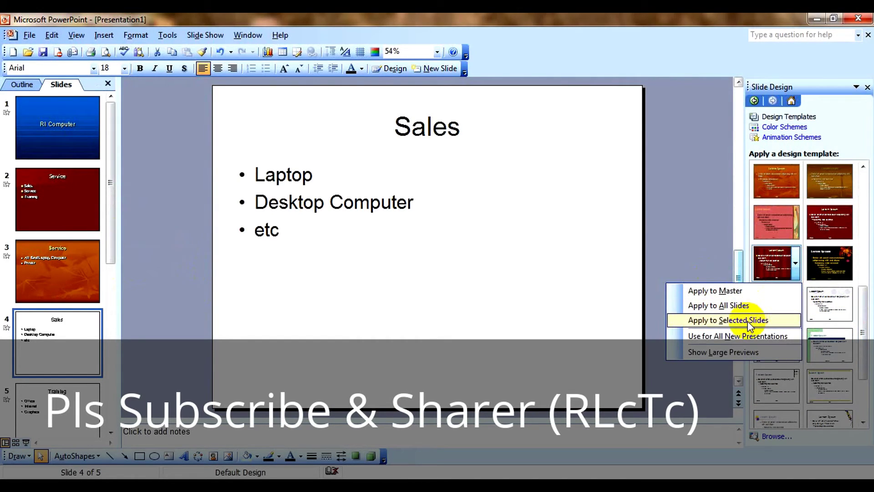
{"action": "left_click", "coordinate": [749, 320]}
- Apply the blue Digital Dots design template to slide 5, Training, only
{"action": "left_click", "coordinate": [59, 412]}
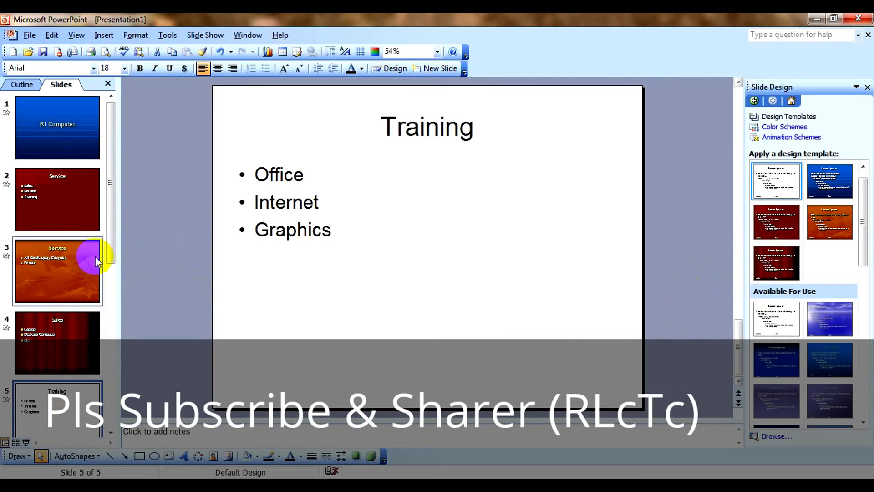
{"action": "left_click_drag", "start_coordinate": [114, 240], "coordinate": [116, 351]}
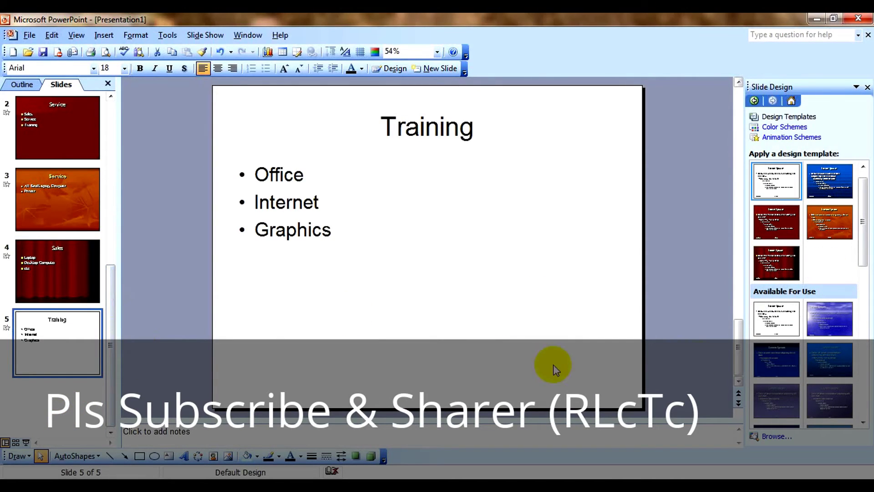
{"action": "mouse_move", "coordinate": [830, 360]}
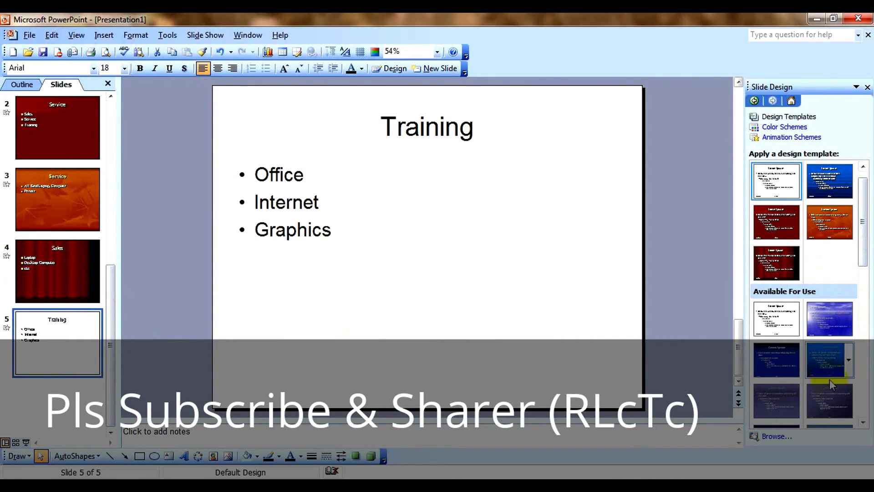
{"action": "left_click", "coordinate": [848, 401]}
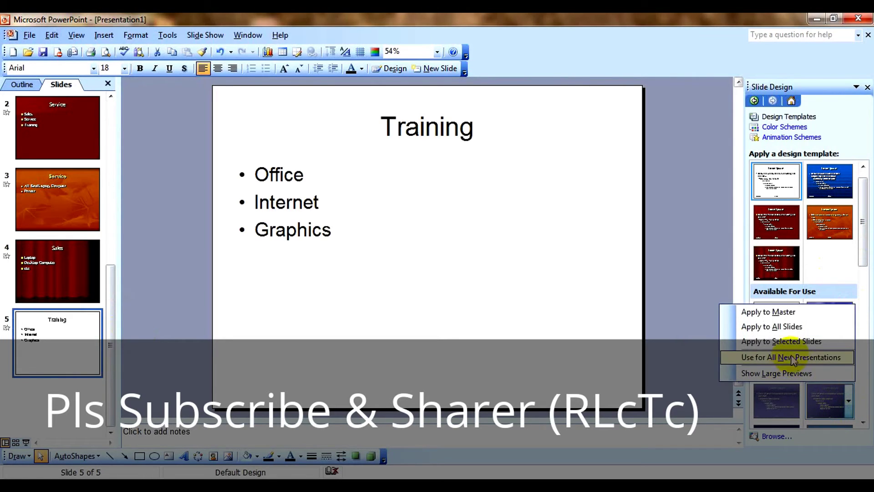
{"action": "left_click", "coordinate": [770, 340]}
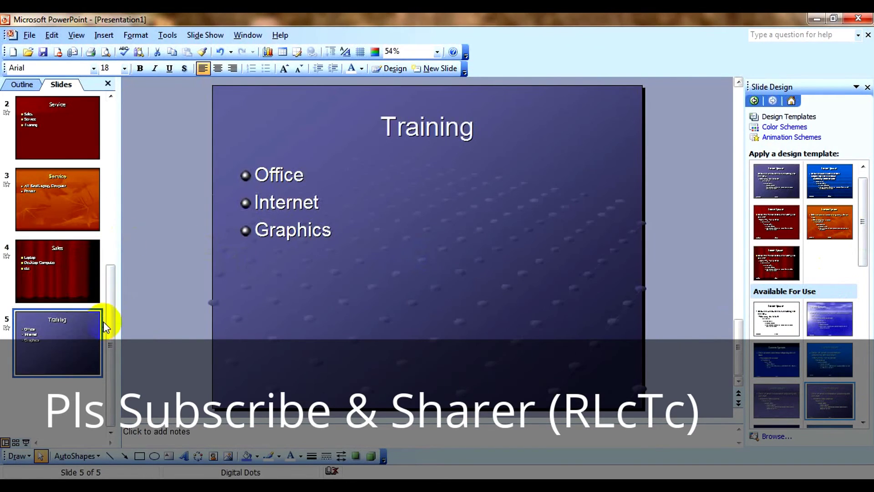
{"action": "left_click_drag", "start_coordinate": [109, 327], "coordinate": [111, 110]}
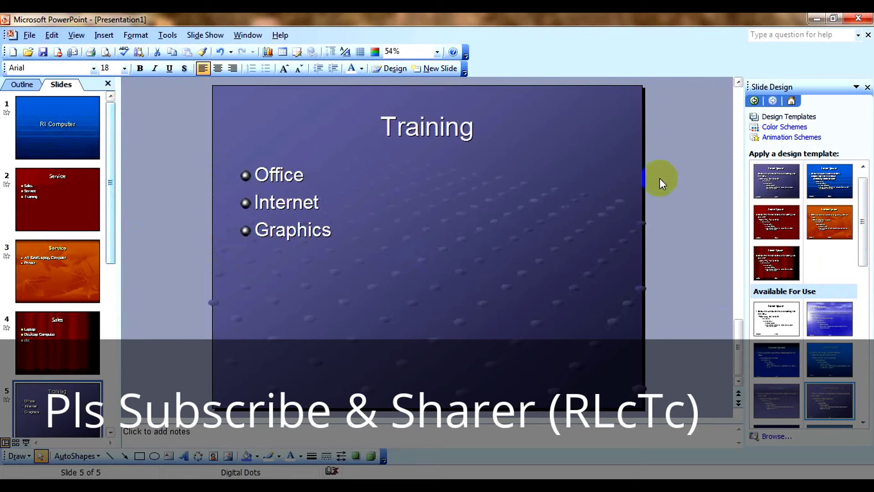
- Apply the light green colour scheme to the RI Computer title slide only
{"action": "left_click", "coordinate": [784, 127]}
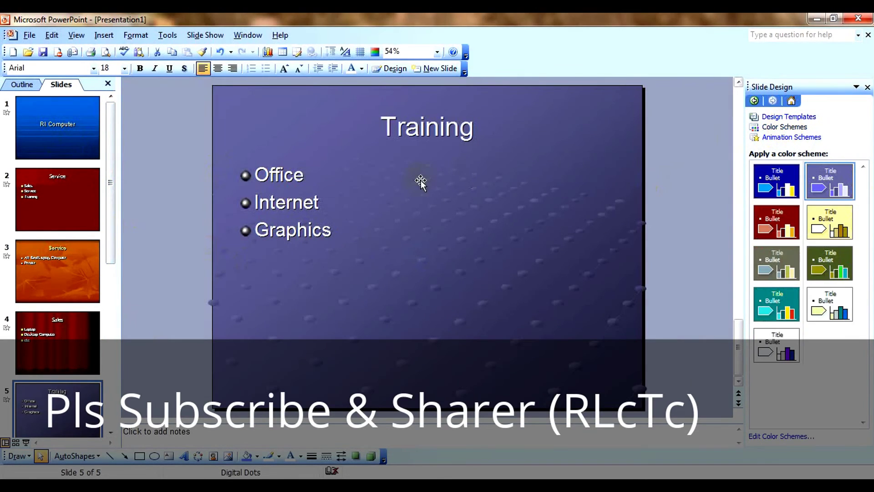
{"action": "left_click", "coordinate": [39, 125]}
{"action": "mouse_move", "coordinate": [829, 262]}
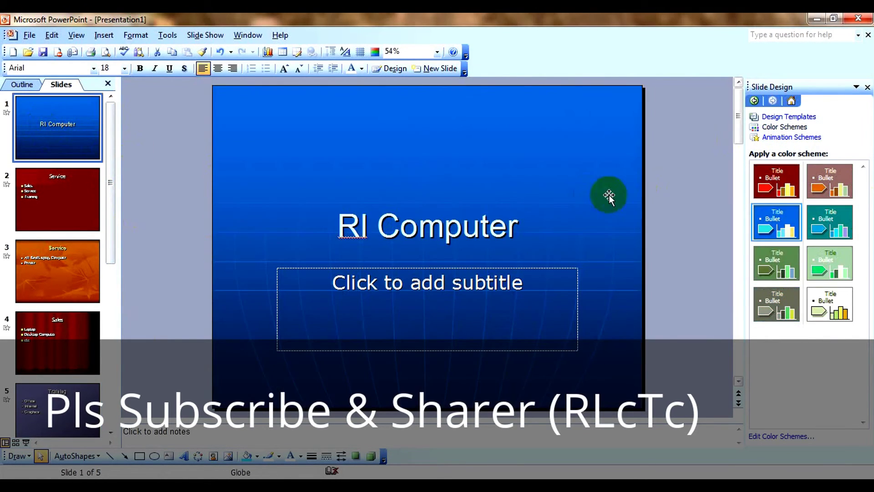
{"action": "left_click", "coordinate": [849, 263]}
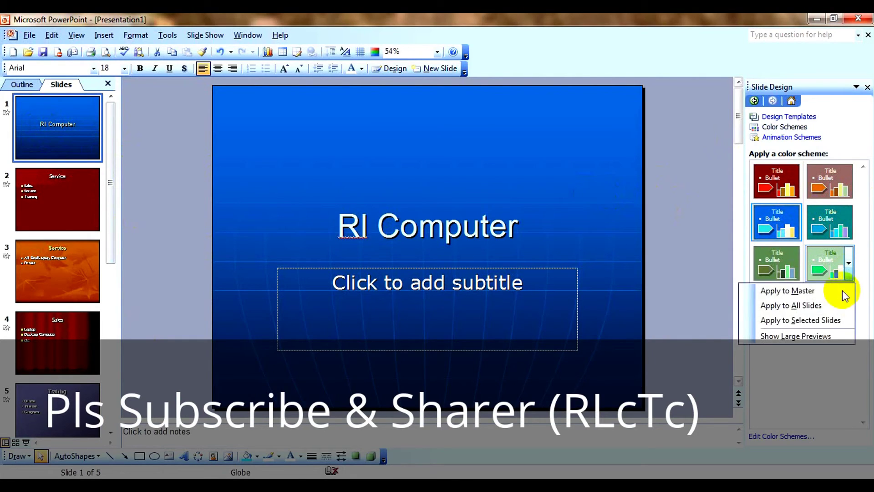
{"action": "left_click", "coordinate": [784, 320]}
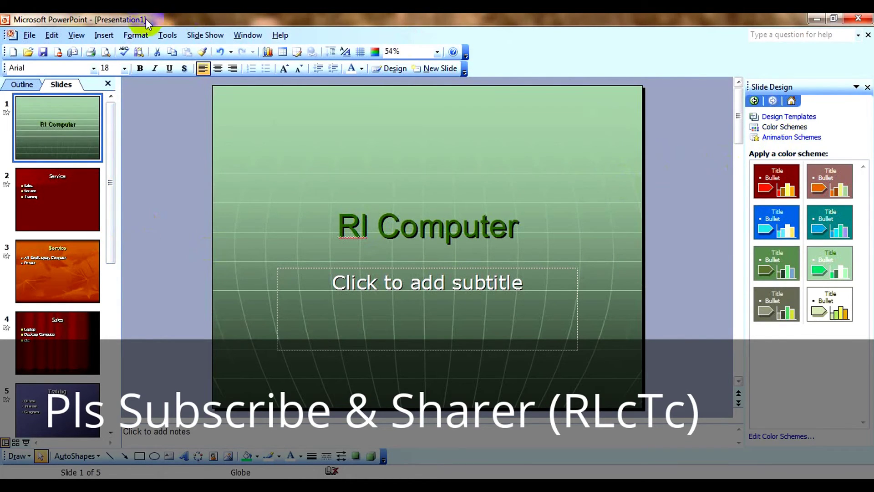
{"action": "left_click", "coordinate": [211, 36]}
- Give slide 1 a Box In transition at Medium speed
{"action": "left_click", "coordinate": [241, 123]}
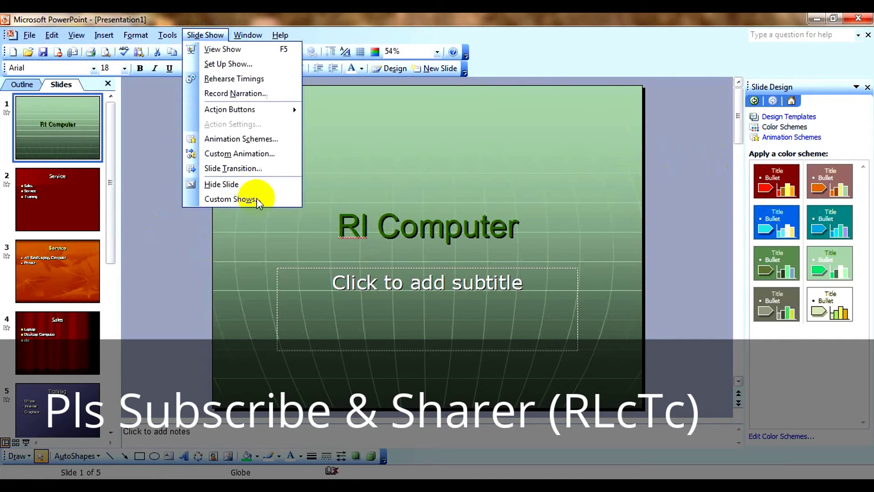
{"action": "left_click", "coordinate": [230, 168]}
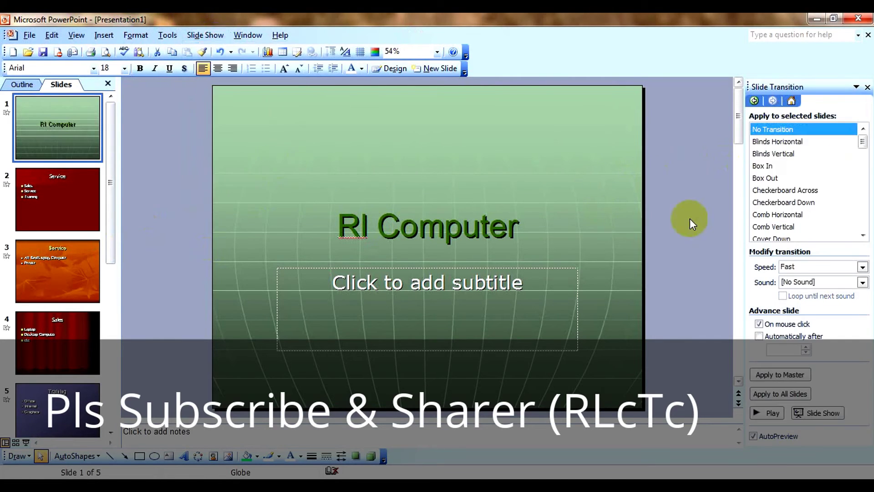
{"action": "left_click", "coordinate": [797, 142]}
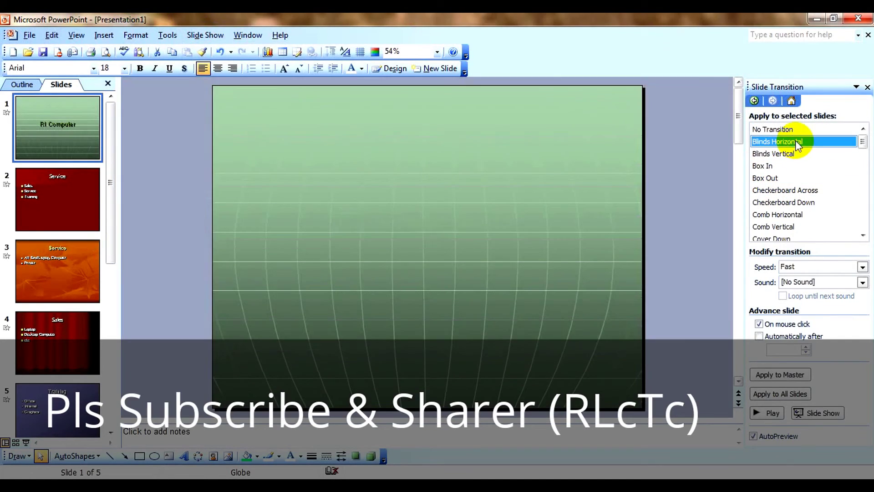
{"action": "left_click", "coordinate": [796, 153]}
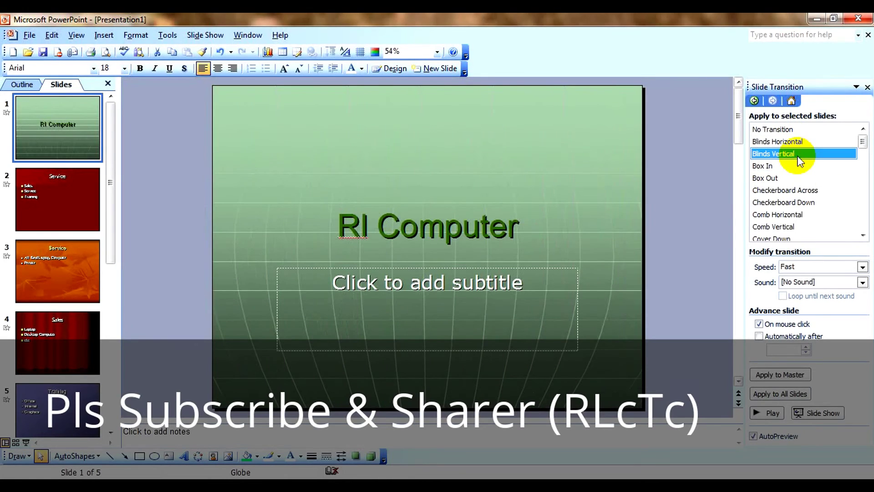
{"action": "left_click", "coordinate": [778, 166]}
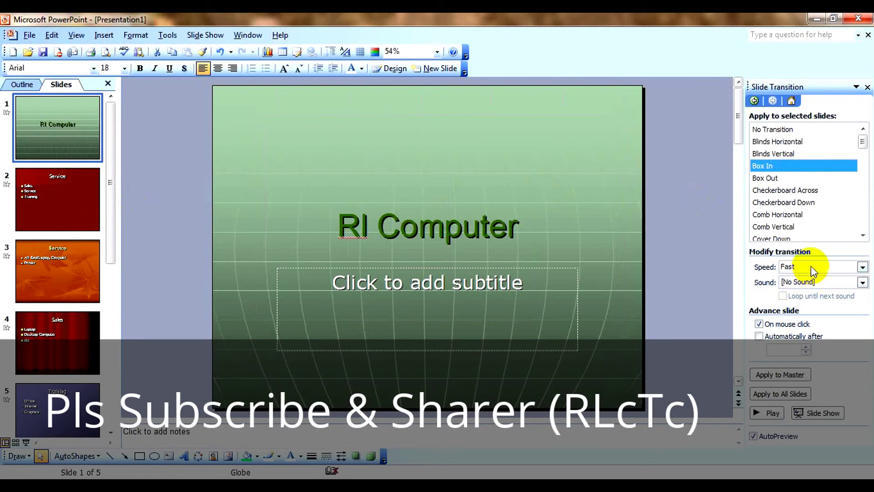
{"action": "left_click", "coordinate": [812, 269]}
{"action": "left_click", "coordinate": [807, 278]}
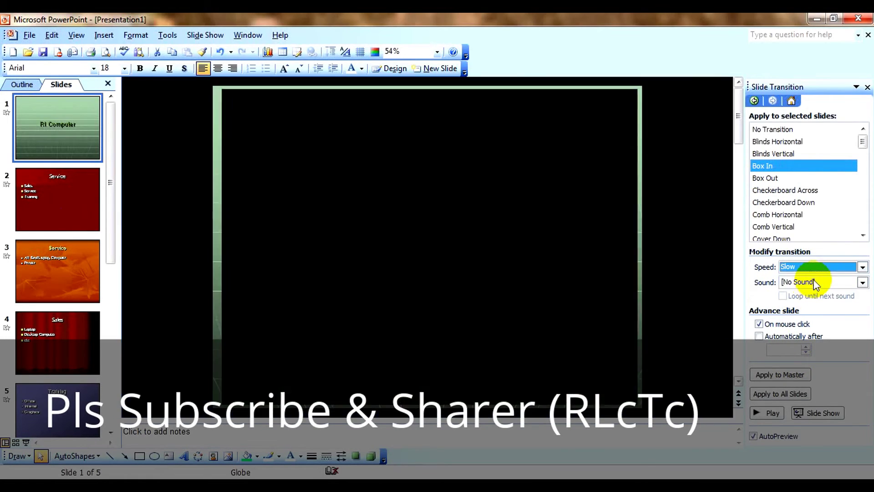
{"action": "left_click", "coordinate": [815, 269]}
{"action": "left_click", "coordinate": [813, 286]}
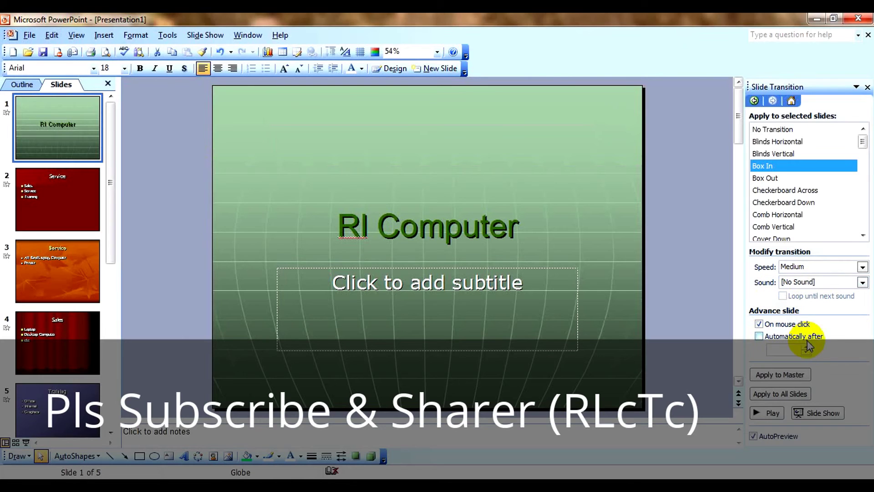
- Make slide 1 advance automatically after 00:05 and apply it to the master
{"action": "left_click", "coordinate": [759, 336]}
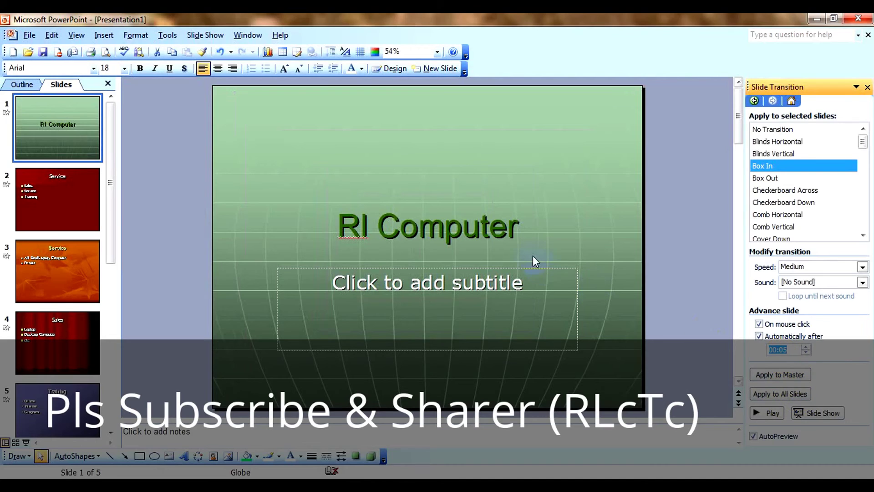
{"action": "left_click", "coordinate": [782, 378]}
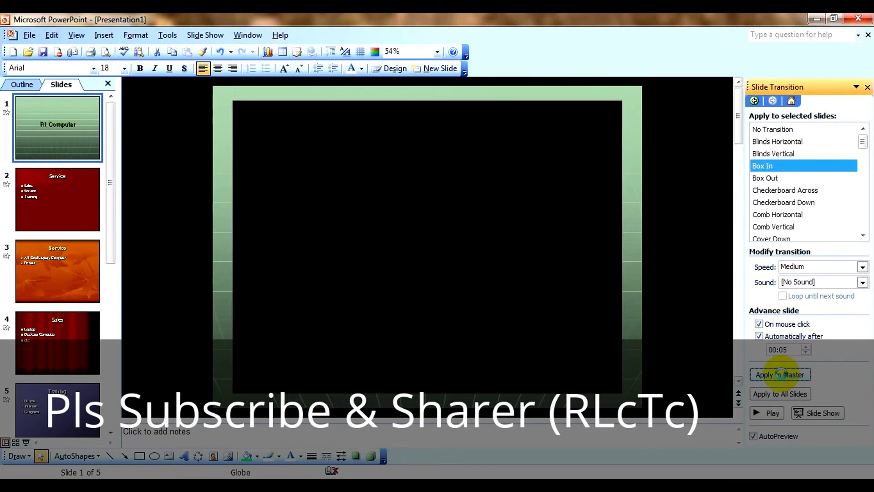
{"action": "left_click", "coordinate": [69, 192]}
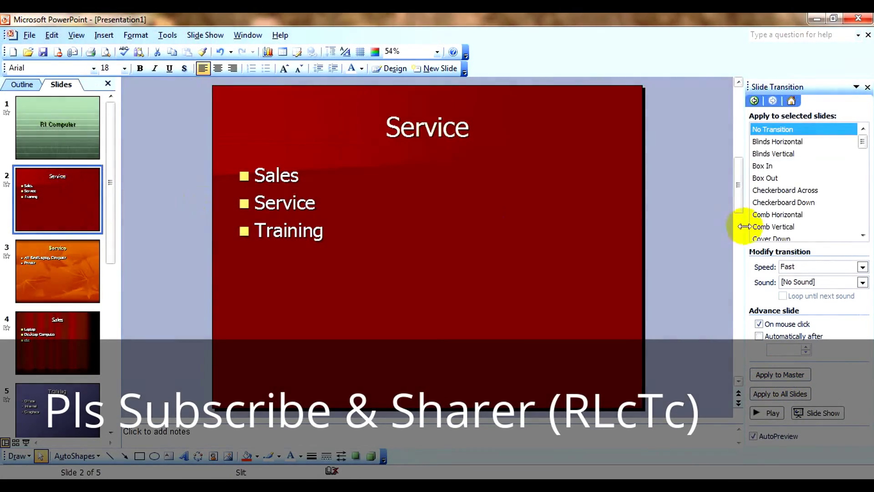
- Give slides 2–4 Comb Horizontal, Wheel Clockwise 2 Spokes and Wipe Left transitions
{"action": "left_click", "coordinate": [776, 202]}
{"action": "left_click", "coordinate": [783, 215]}
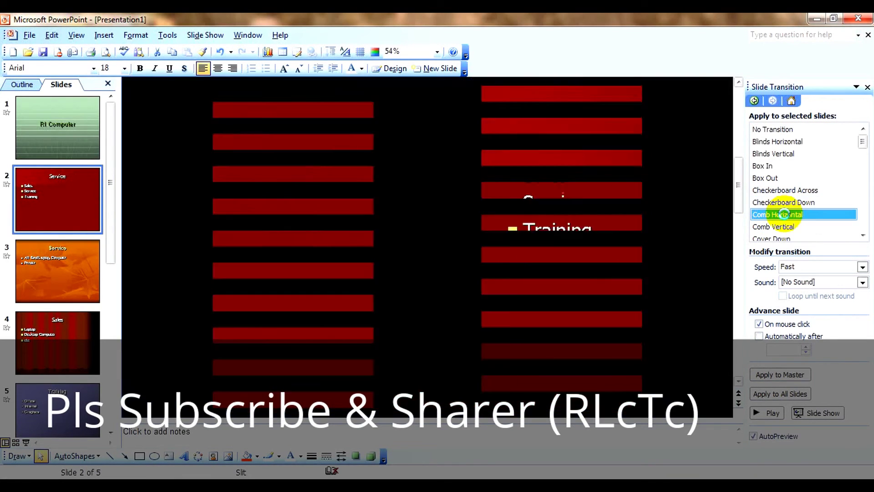
{"action": "left_click", "coordinate": [789, 380]}
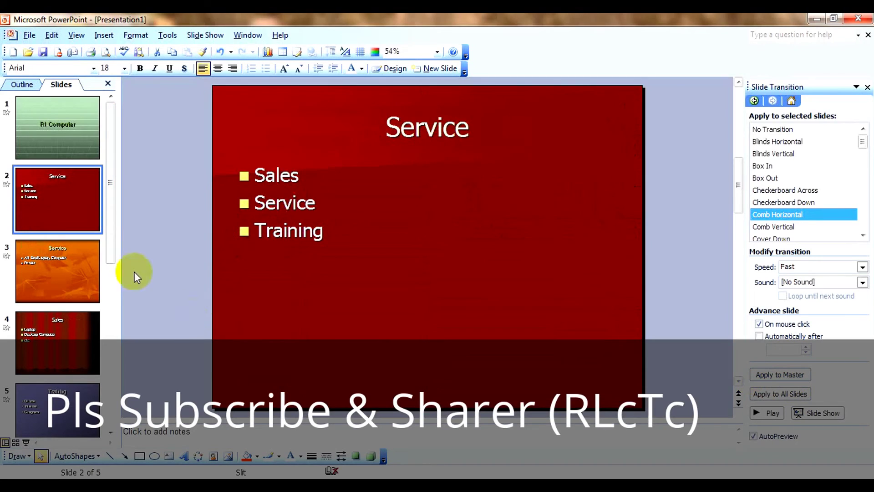
{"action": "left_click", "coordinate": [66, 300]}
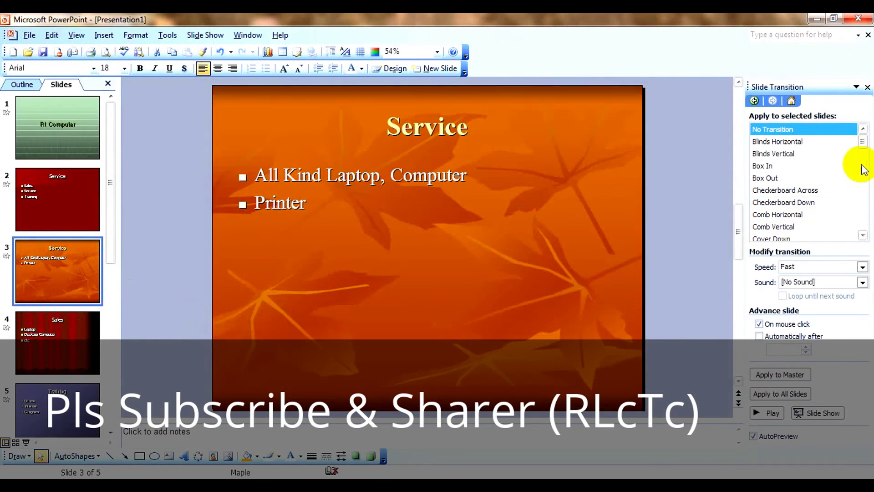
{"action": "scroll", "coordinate": [864, 191], "scroll_direction": "down", "scroll_amount": 2}
{"action": "scroll", "coordinate": [864, 191], "scroll_direction": "down", "scroll_amount": 12}
{"action": "left_click", "coordinate": [792, 214]}
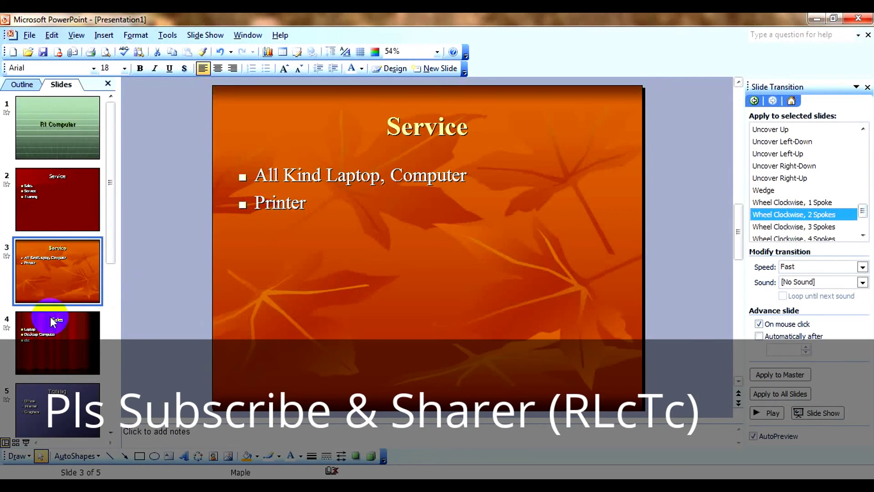
{"action": "left_click", "coordinate": [780, 375]}
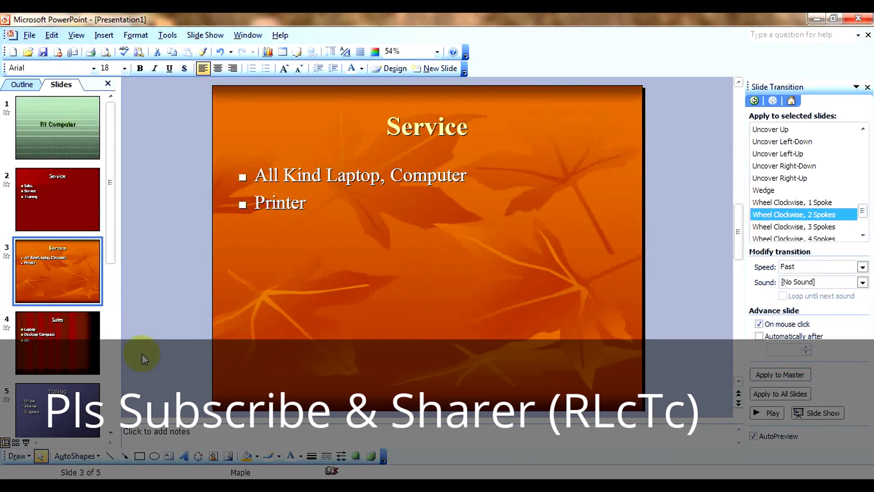
{"action": "left_click", "coordinate": [95, 351]}
{"action": "scroll", "coordinate": [856, 200], "scroll_direction": "down", "scroll_amount": 4}
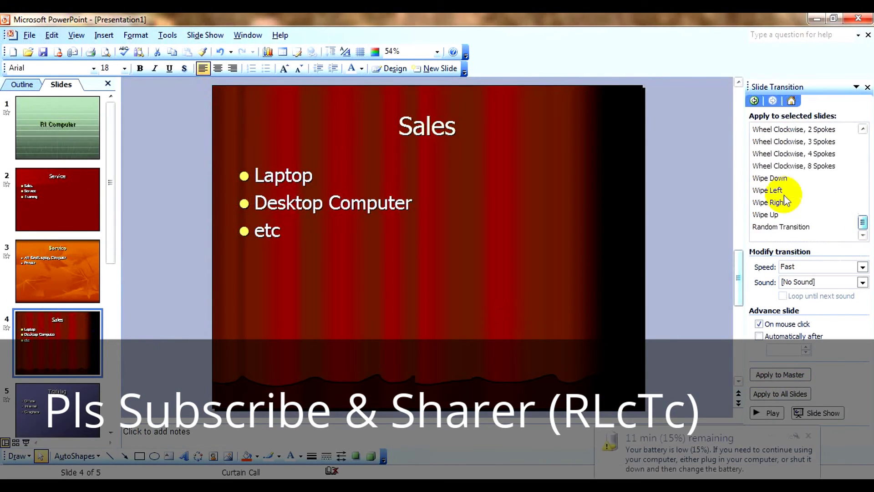
{"action": "left_click", "coordinate": [779, 191]}
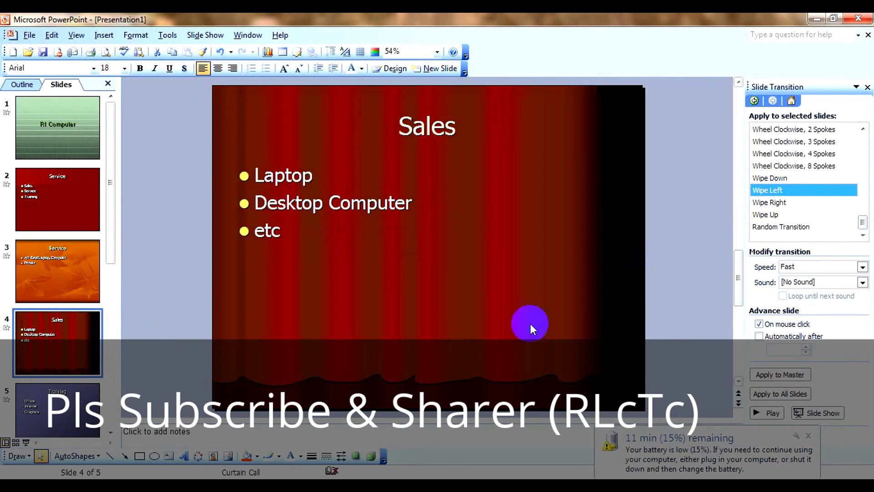
{"action": "left_click", "coordinate": [777, 377]}
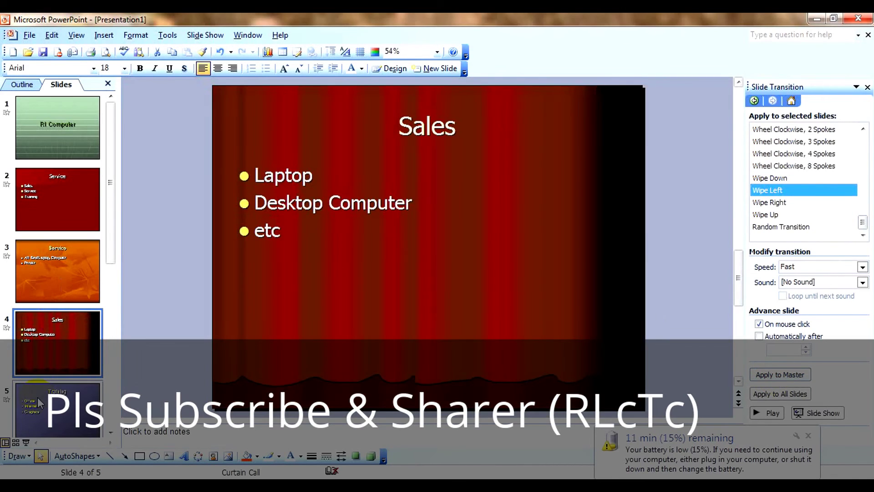
- Set Wipe Right with auto-advance after 00:05 on slide 5 and apply to all slides
{"action": "left_click", "coordinate": [73, 400]}
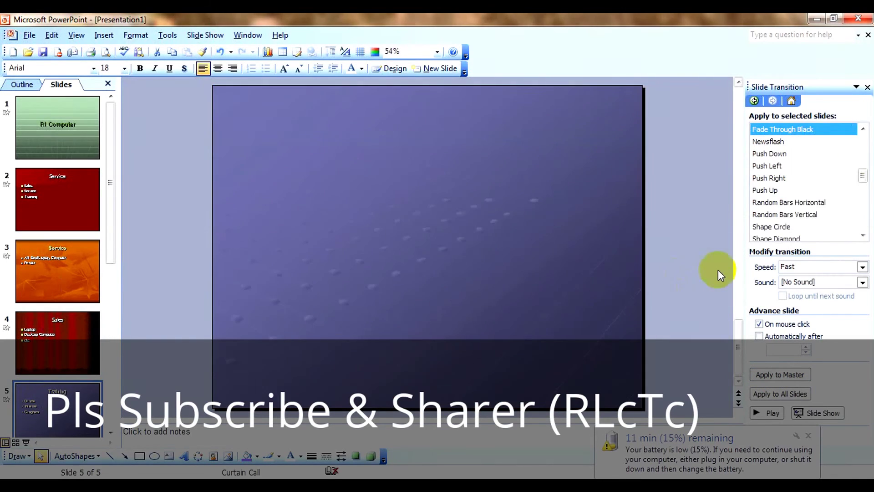
{"action": "left_click_drag", "start_coordinate": [862, 175], "coordinate": [862, 222]}
{"action": "left_click", "coordinate": [815, 202]}
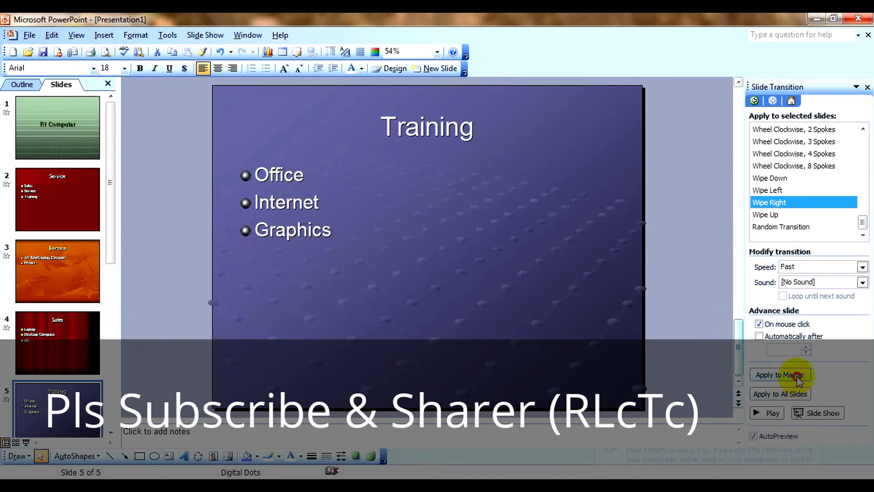
{"action": "left_click", "coordinate": [759, 336]}
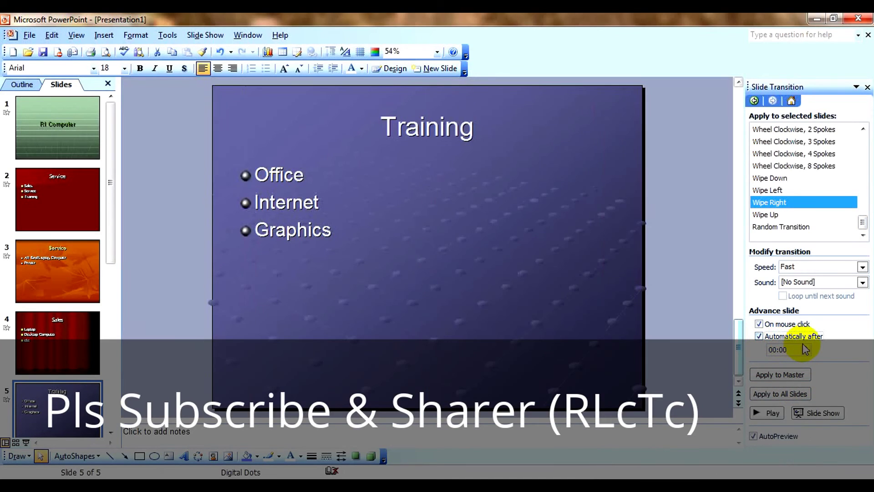
{"action": "left_click", "coordinate": [805, 347]}
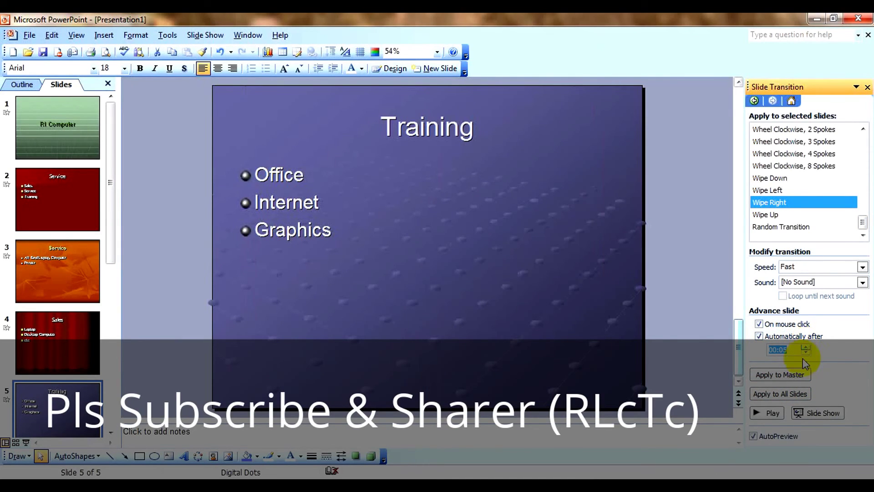
{"action": "left_click", "coordinate": [784, 394]}
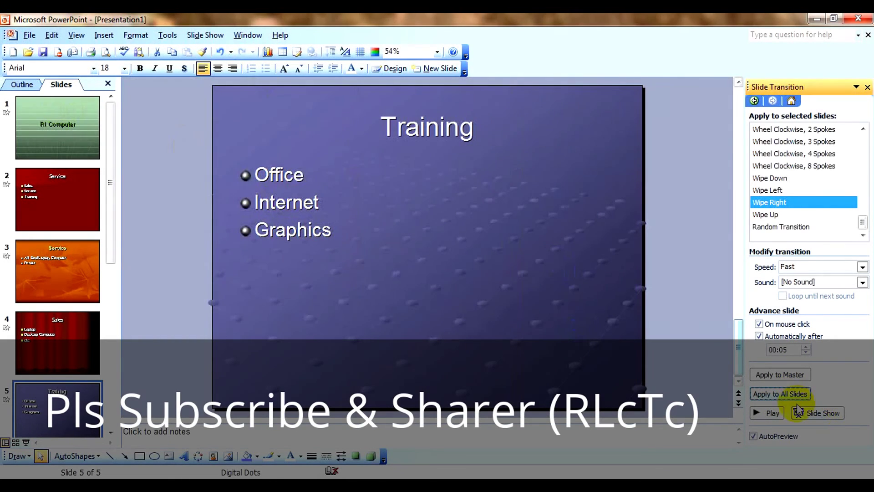
- Play the slide show from the Training slide, exit at the end, and return to slide 1
{"action": "left_click", "coordinate": [829, 413]}
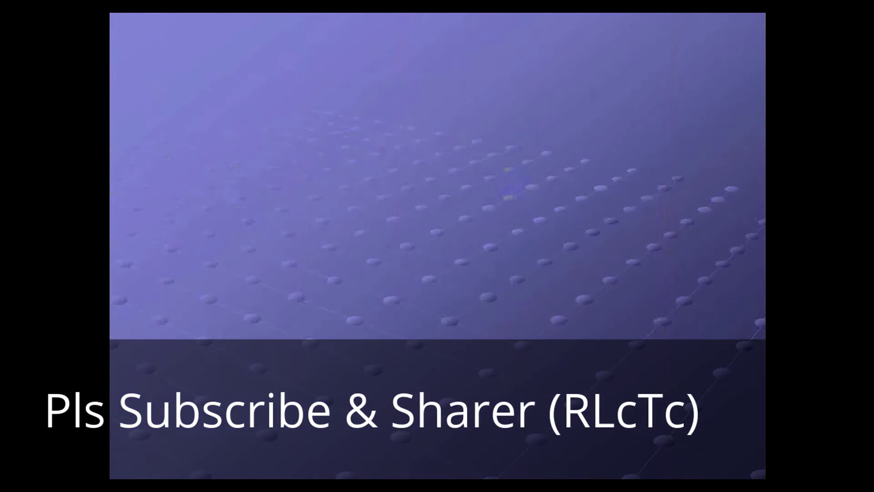
{"action": "left_click", "coordinate": [511, 181]}
{"action": "left_click", "coordinate": [511, 181]}
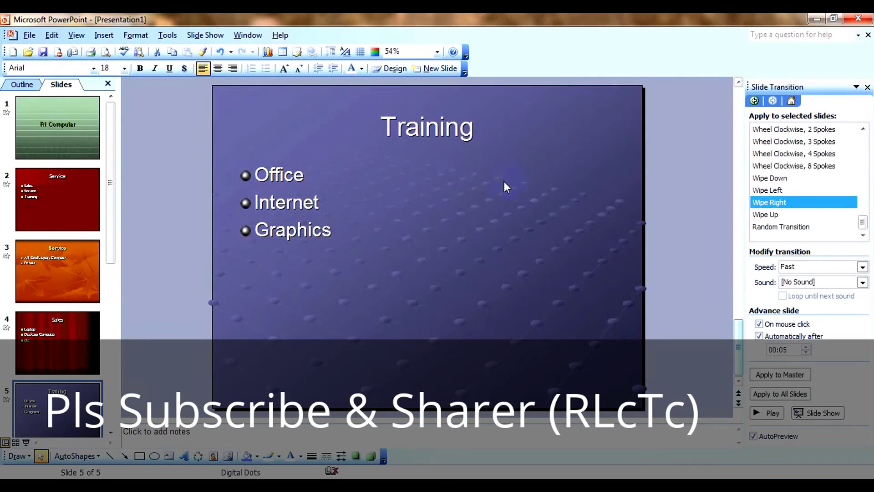
{"action": "left_click", "coordinate": [76, 116]}
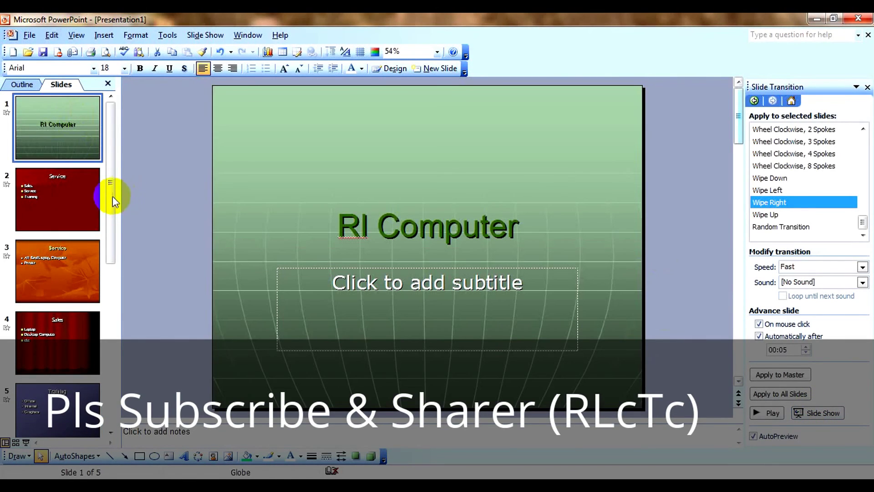
{"action": "left_click", "coordinate": [192, 36]}
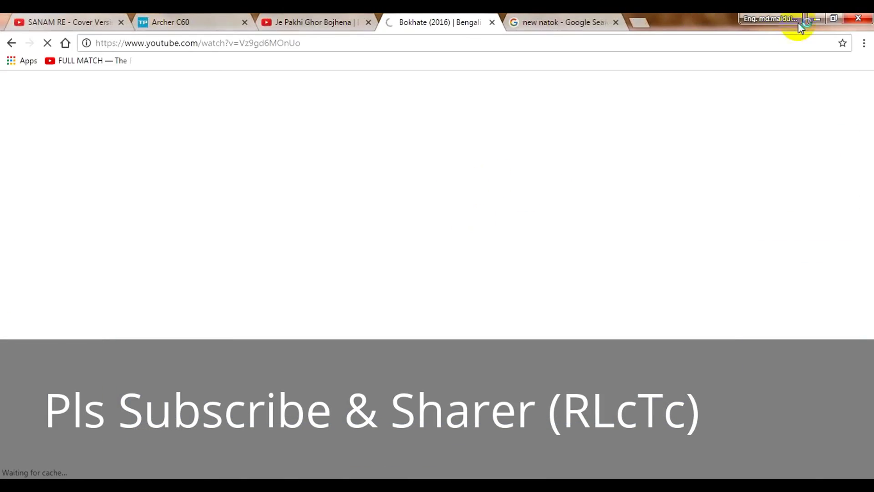
{"action": "left_click", "coordinate": [816, 19]}
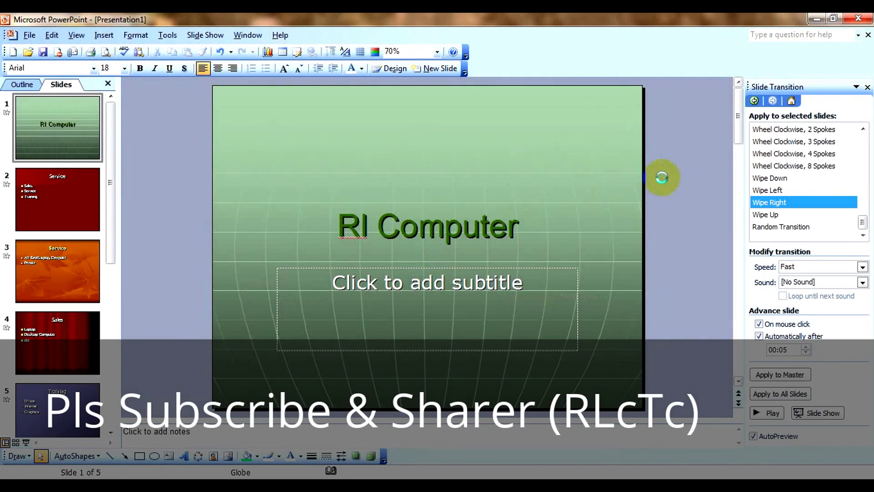
{"action": "key", "text": "F5"}
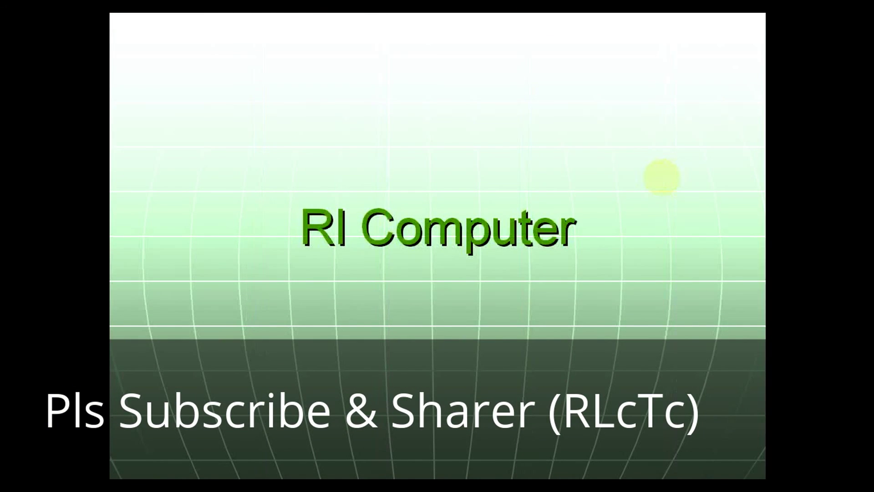
{"action": "key", "text": "Right"}
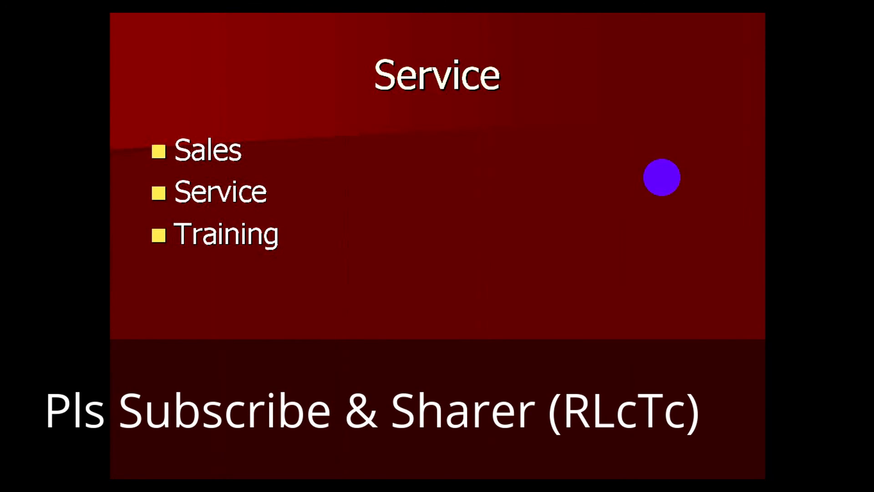
{"action": "key", "text": "Right"}
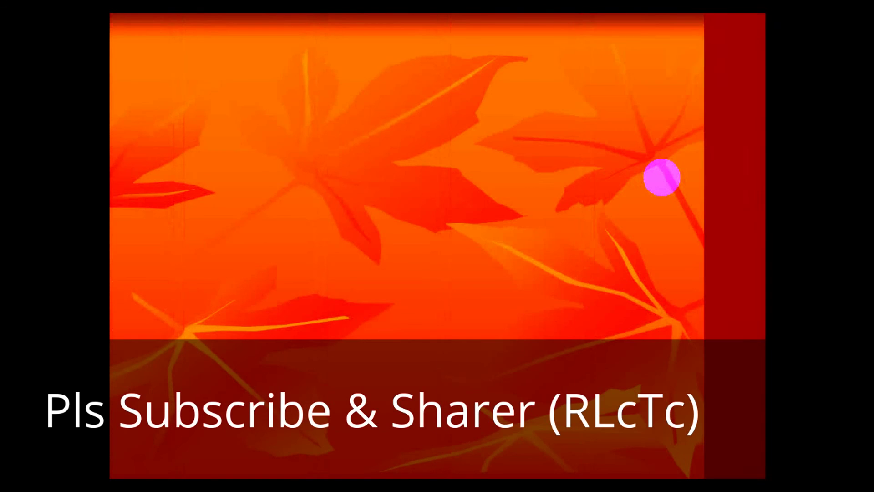
{"action": "key", "text": "Right"}
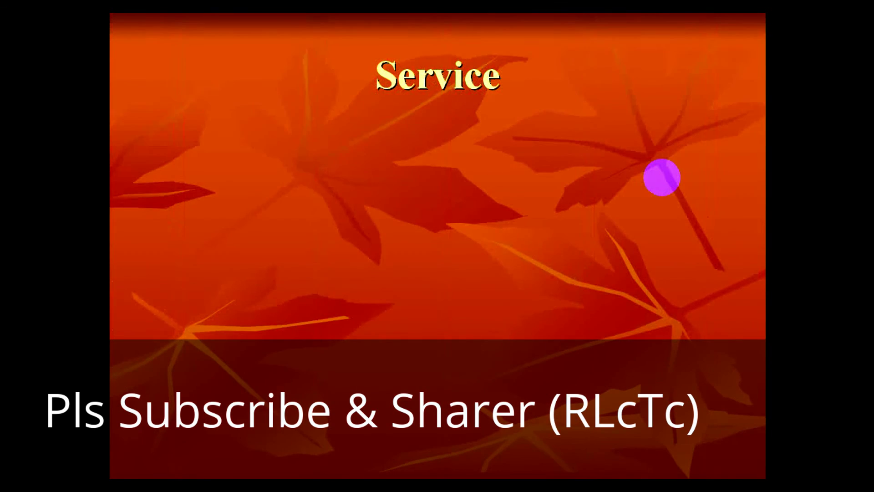
{"action": "key", "text": "Right"}
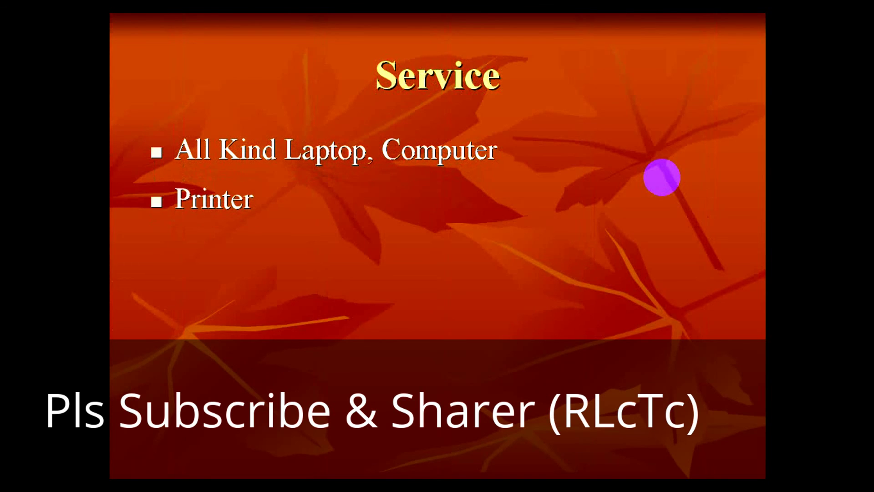
{"action": "left_click", "coordinate": [662, 177]}
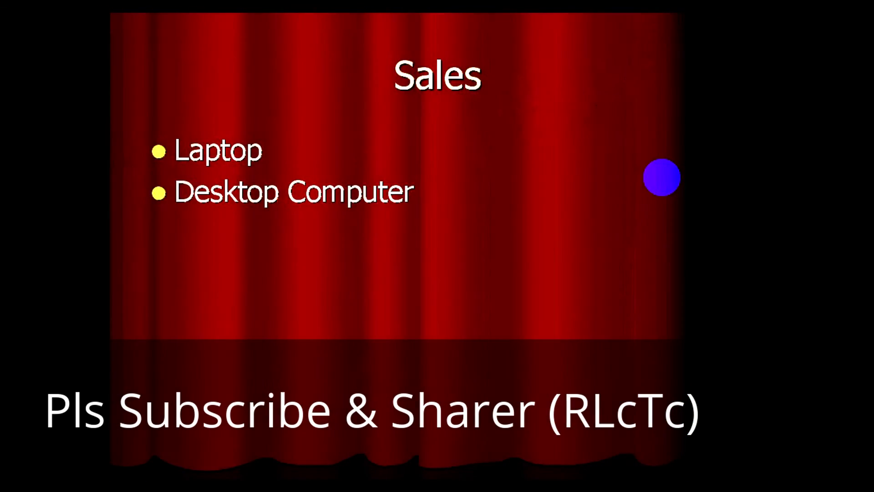
{"action": "left_click", "coordinate": [662, 177]}
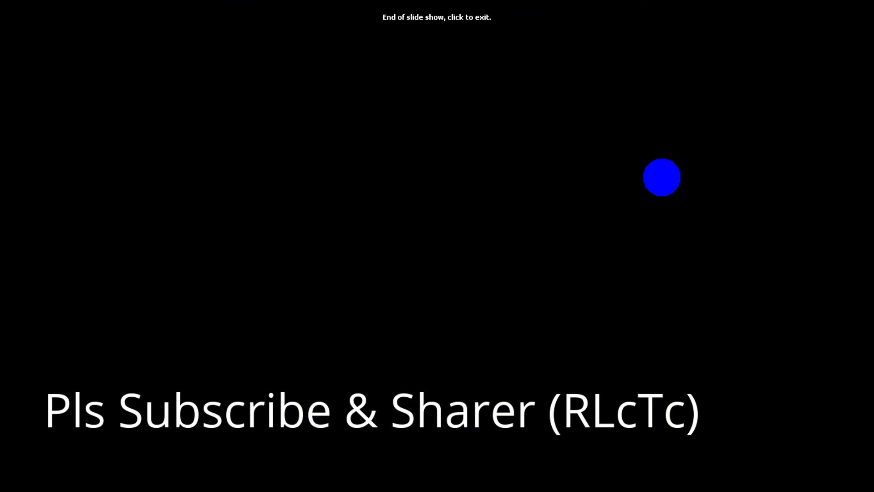
{"action": "left_click", "coordinate": [498, 47]}
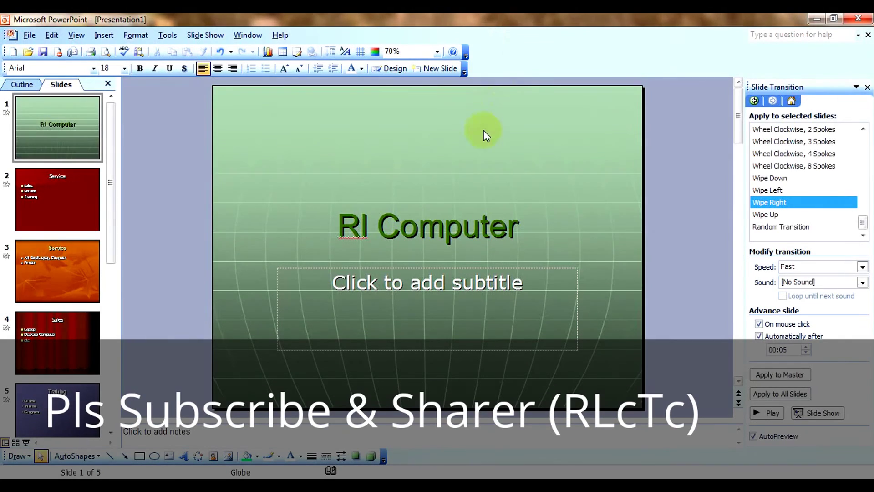